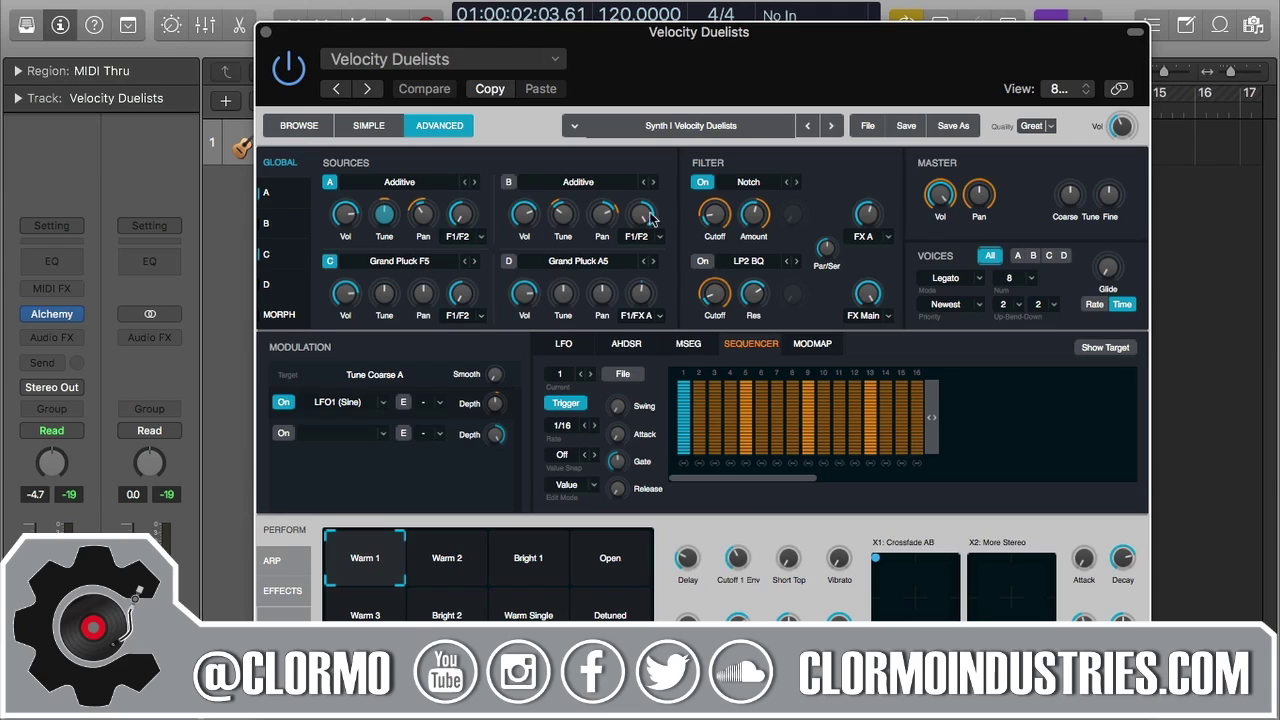
- Examine the LFO, AHDSR, MSEG, Sequencer and ModMap modulator editors, finishing on the Sequencer
left_click(563, 344)
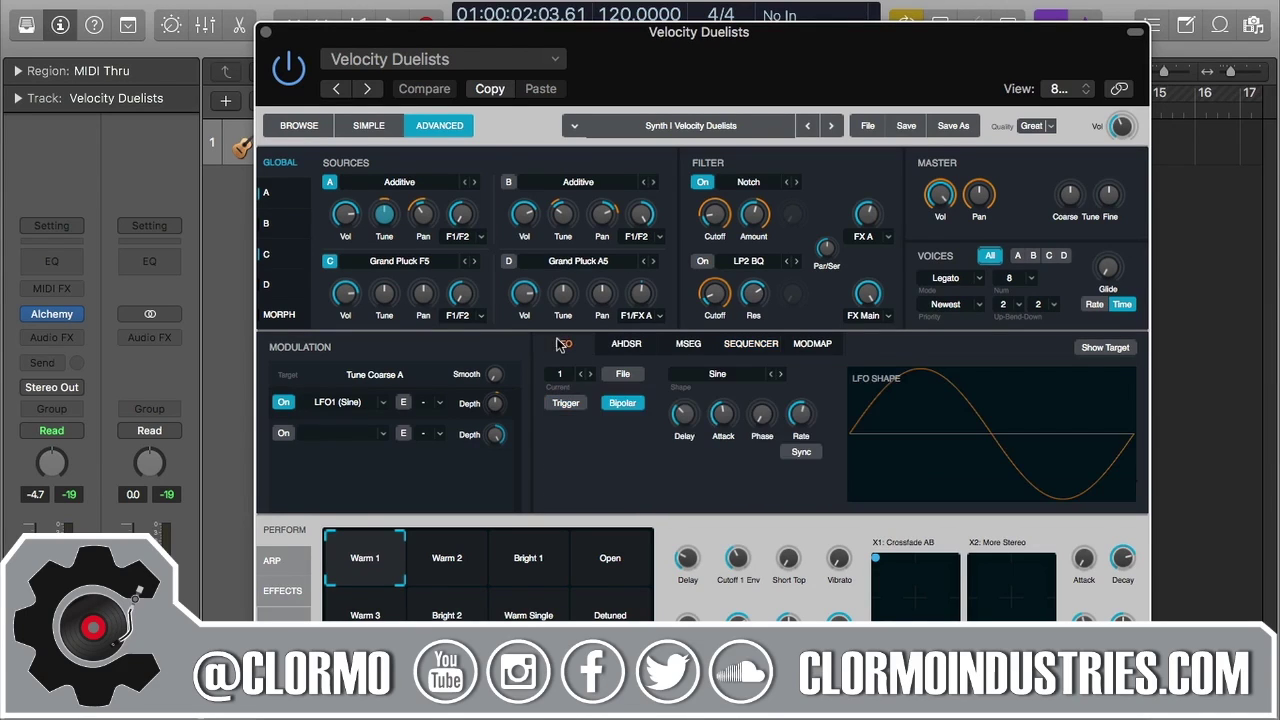
left_click(622, 344)
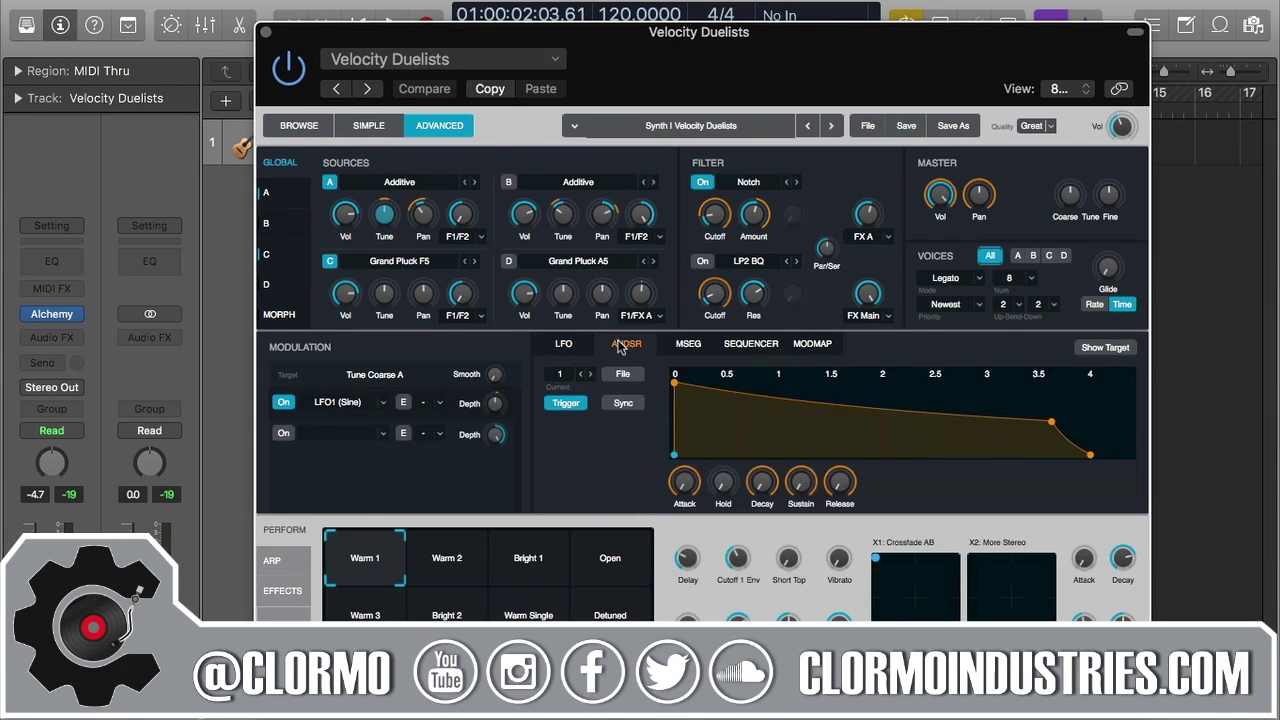
left_click(687, 345)
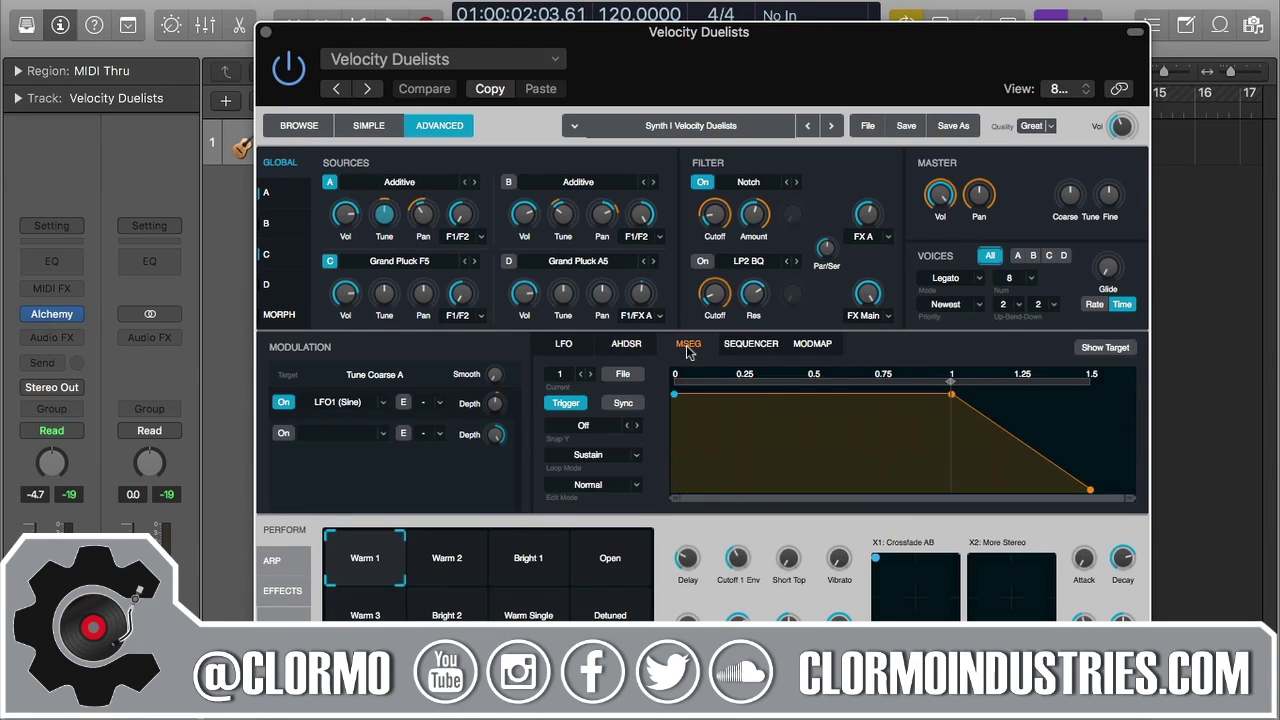
left_click(785, 345)
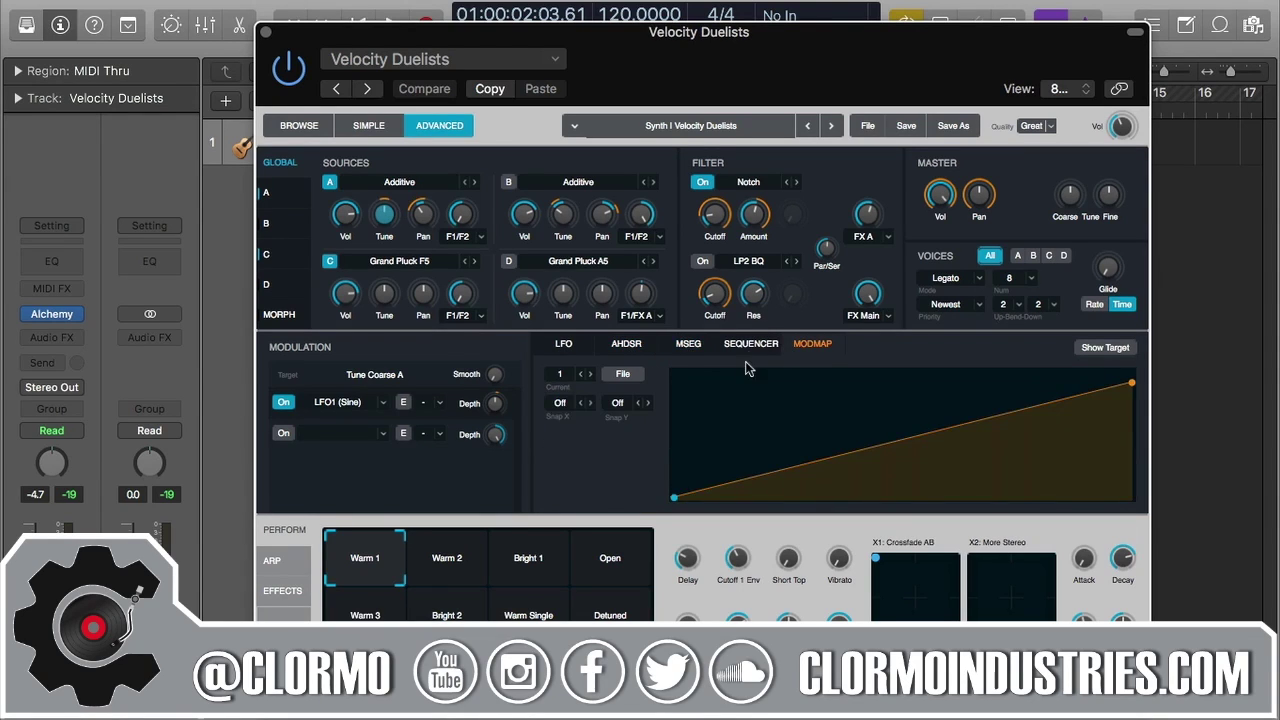
left_click(751, 345)
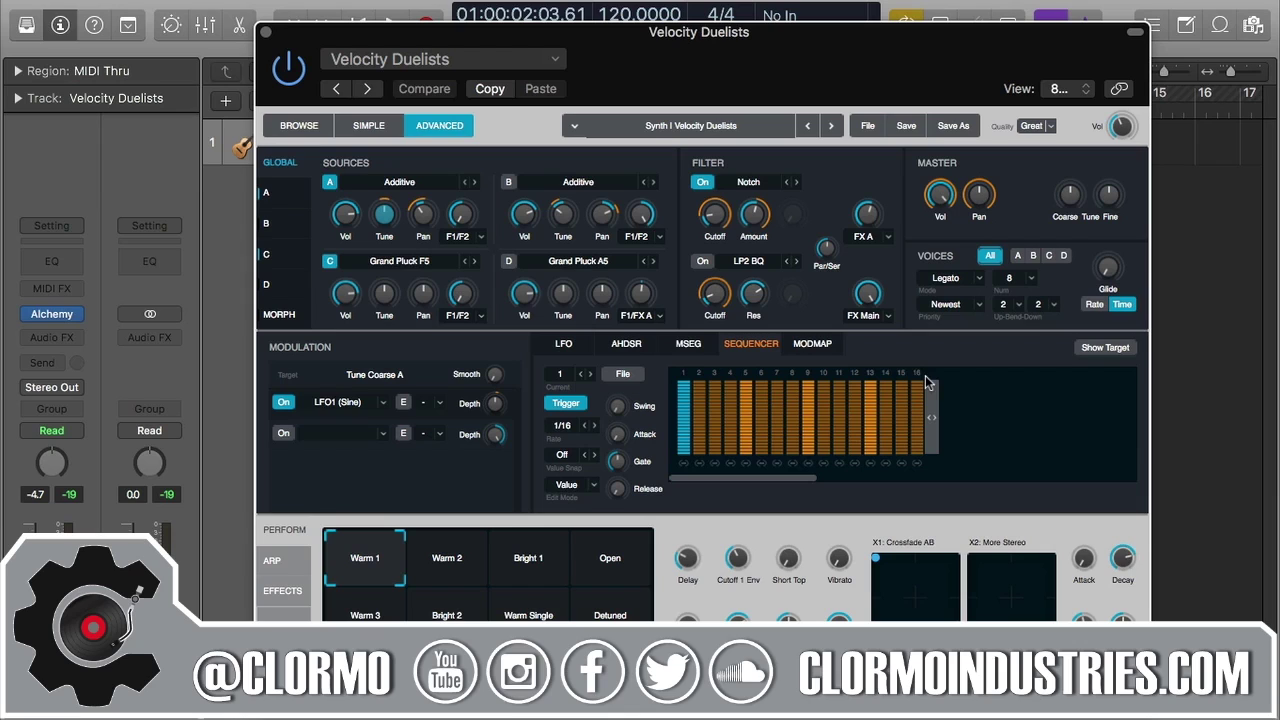
left_click(566, 345)
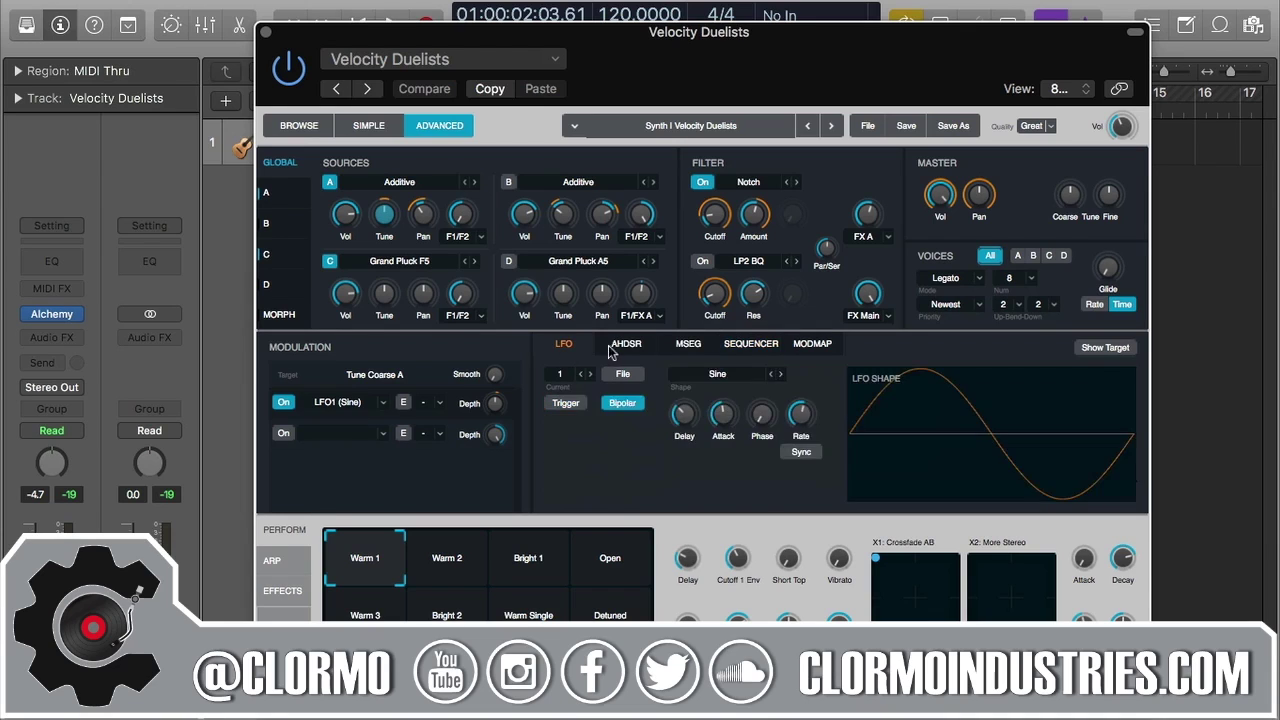
left_click(618, 345)
left_click(693, 345)
left_click(750, 344)
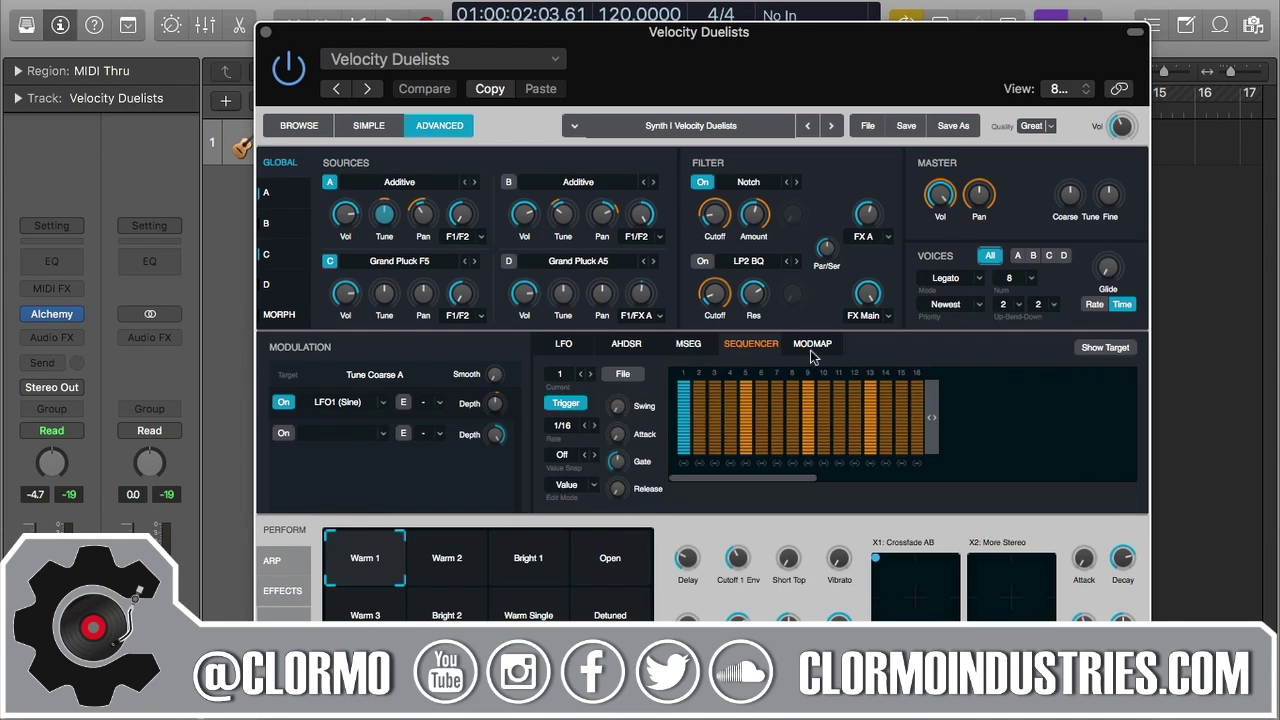
left_click(811, 347)
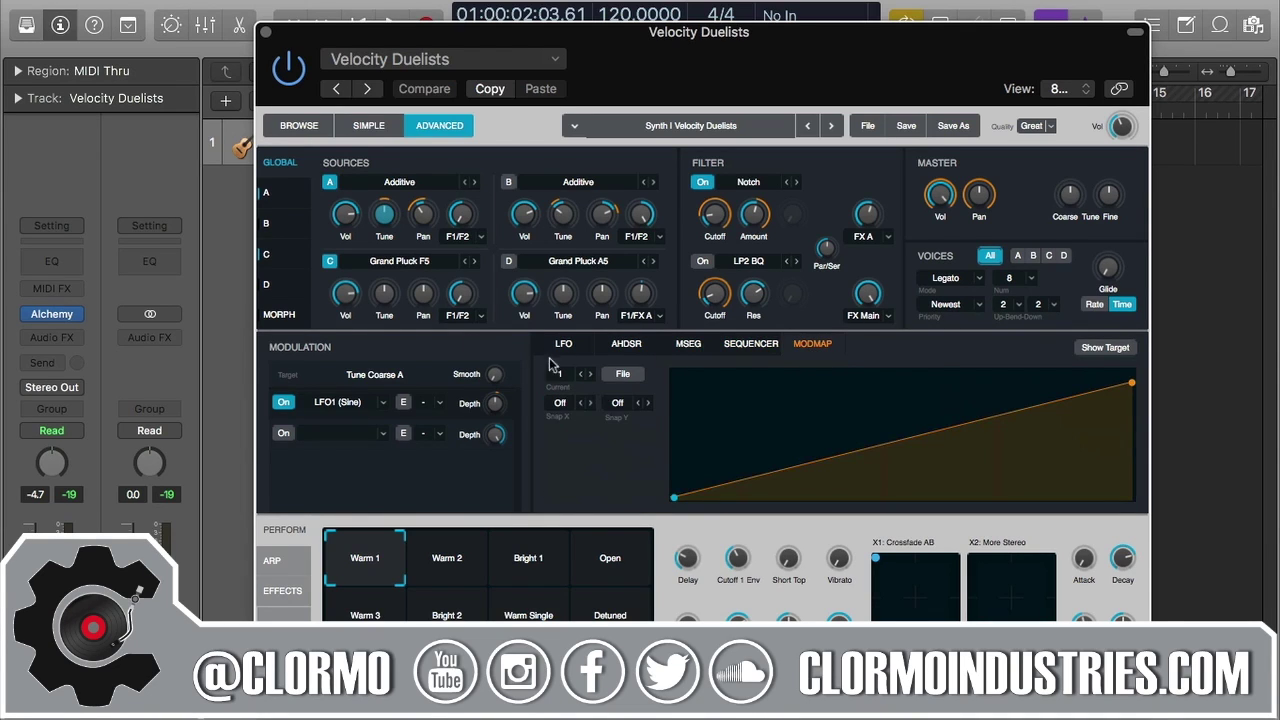
left_click(740, 345)
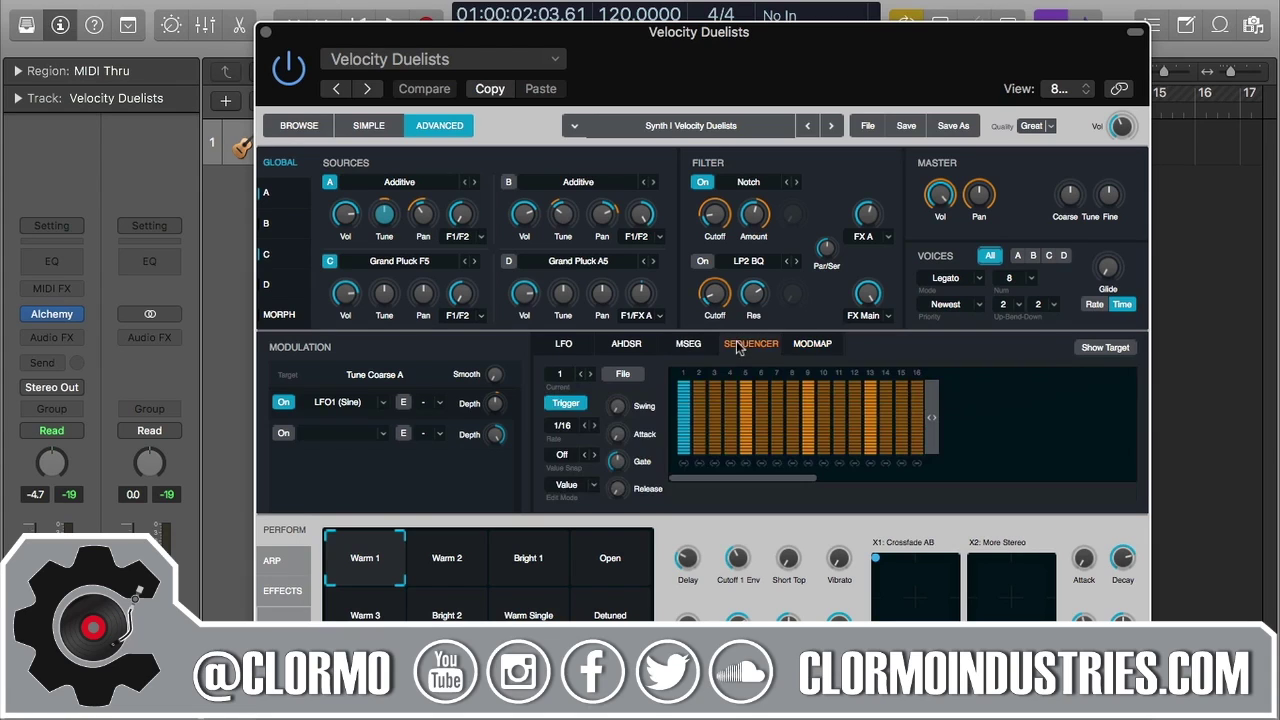
- Check the sequencer's available slot numbers and the Perform targets offered by Show Target
left_click(570, 376)
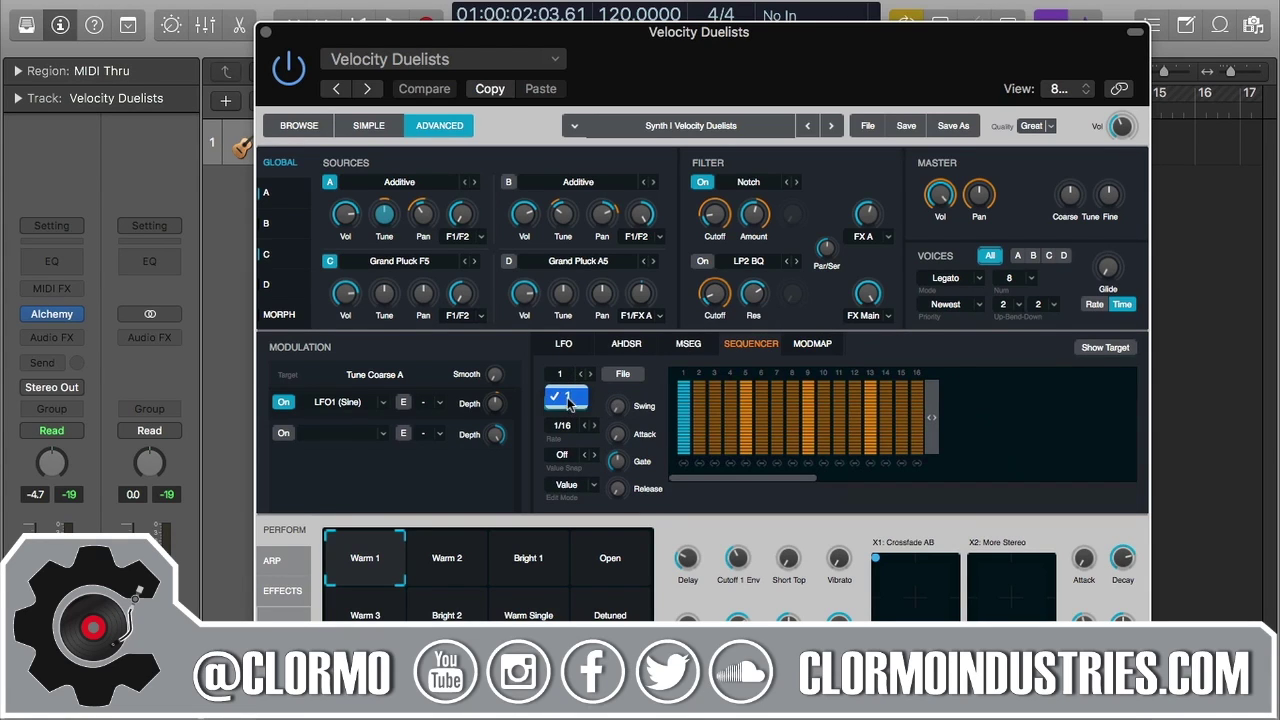
left_click(568, 398)
left_click(1128, 348)
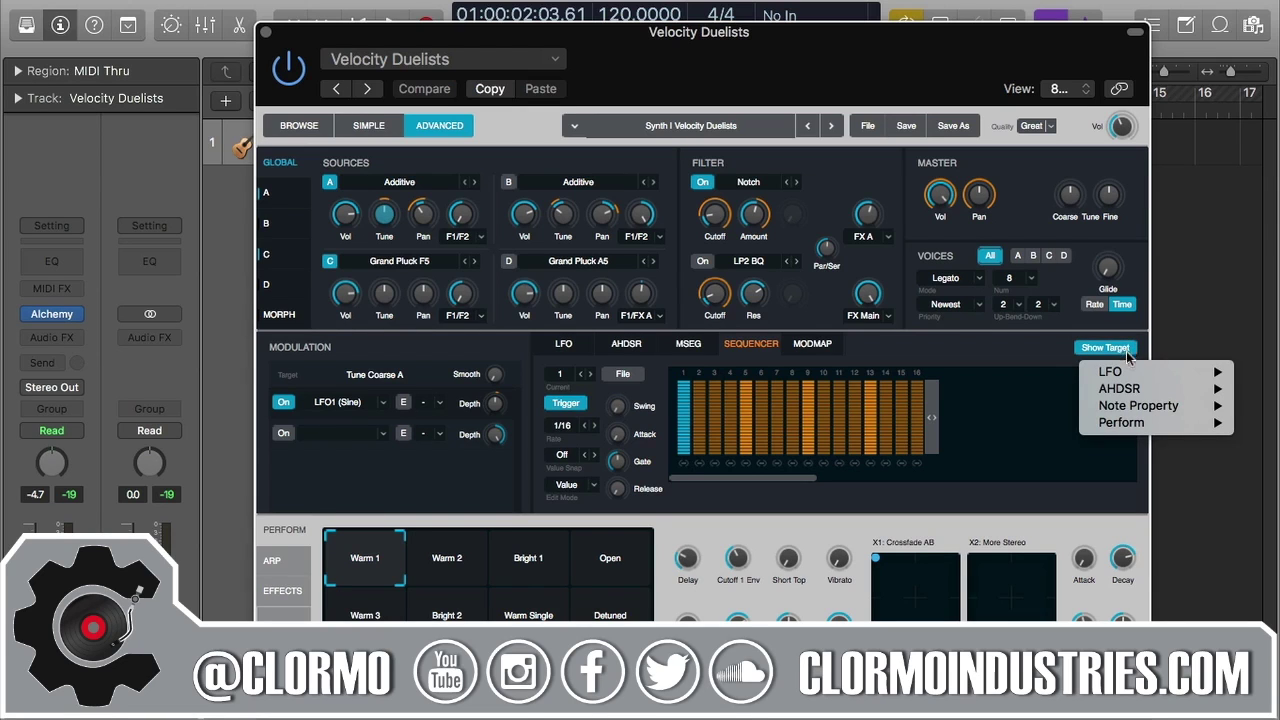
mouse_move(1133, 424)
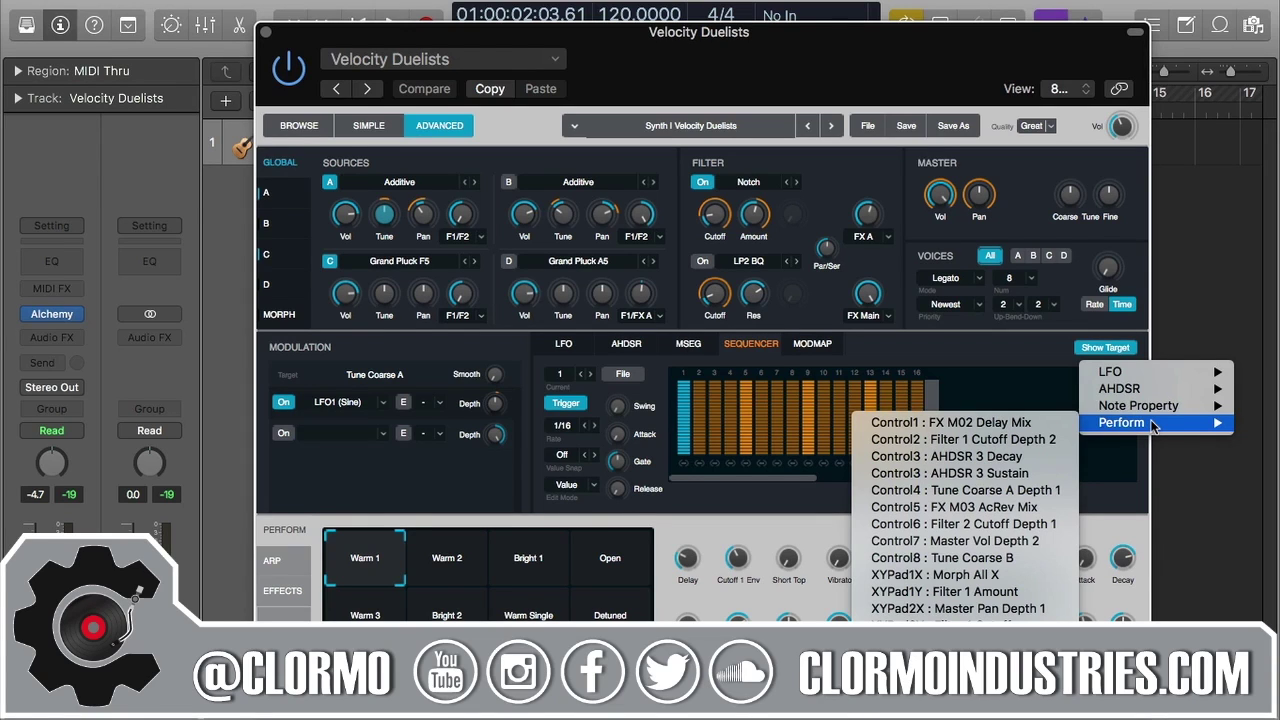
left_click(700, 502)
left_click(566, 402)
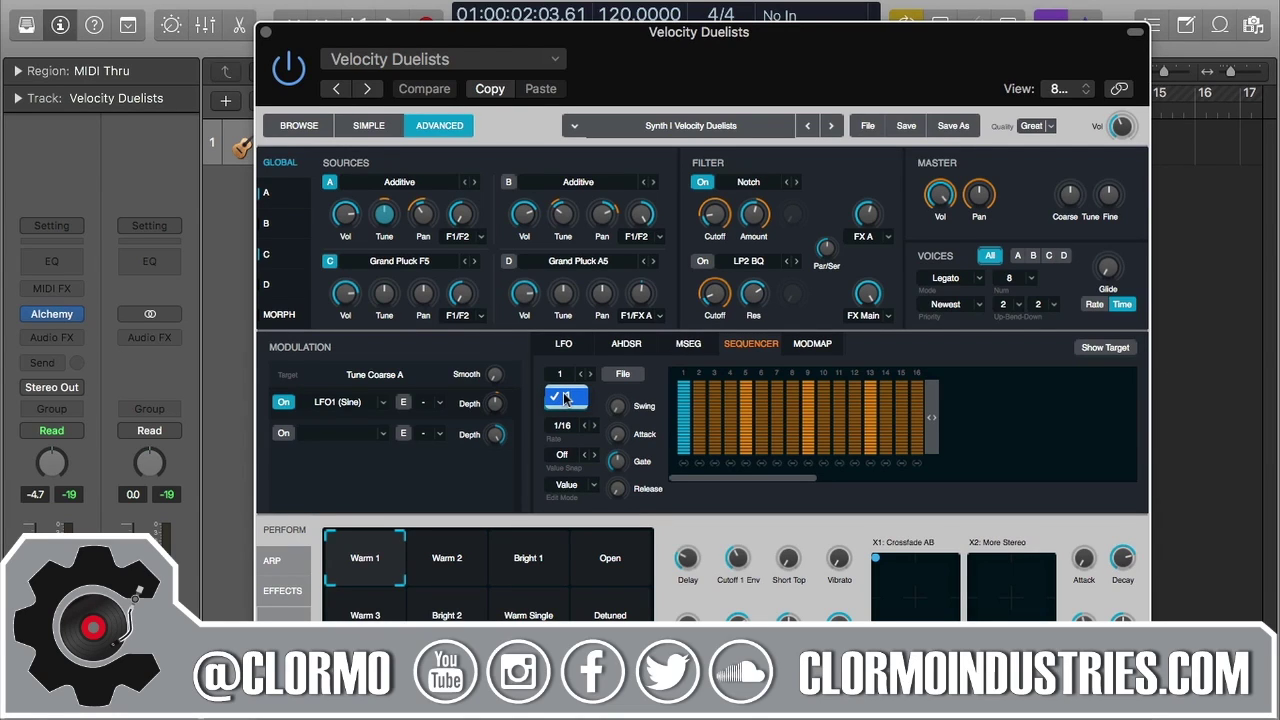
left_click(660, 369)
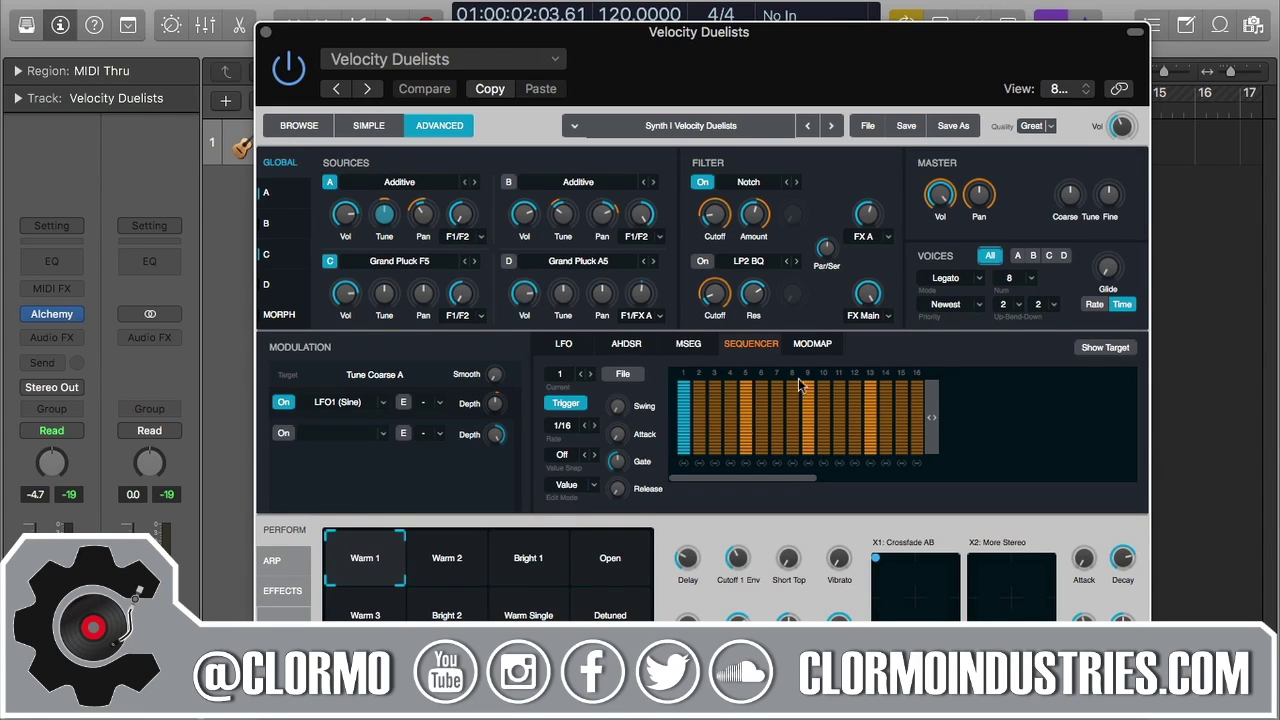
mouse_move(660, 414)
- Look through the sequencer's available rate values without choosing a new one
left_click(566, 427)
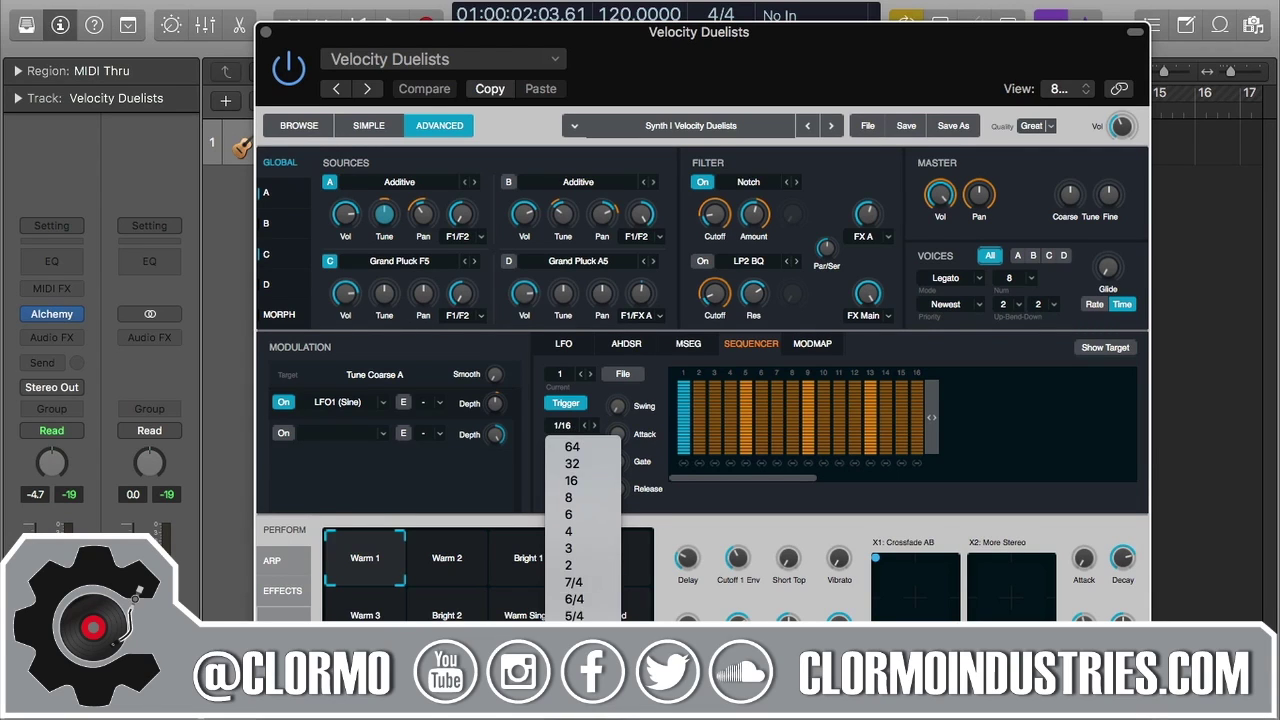
scroll(600, 500, "down", 5)
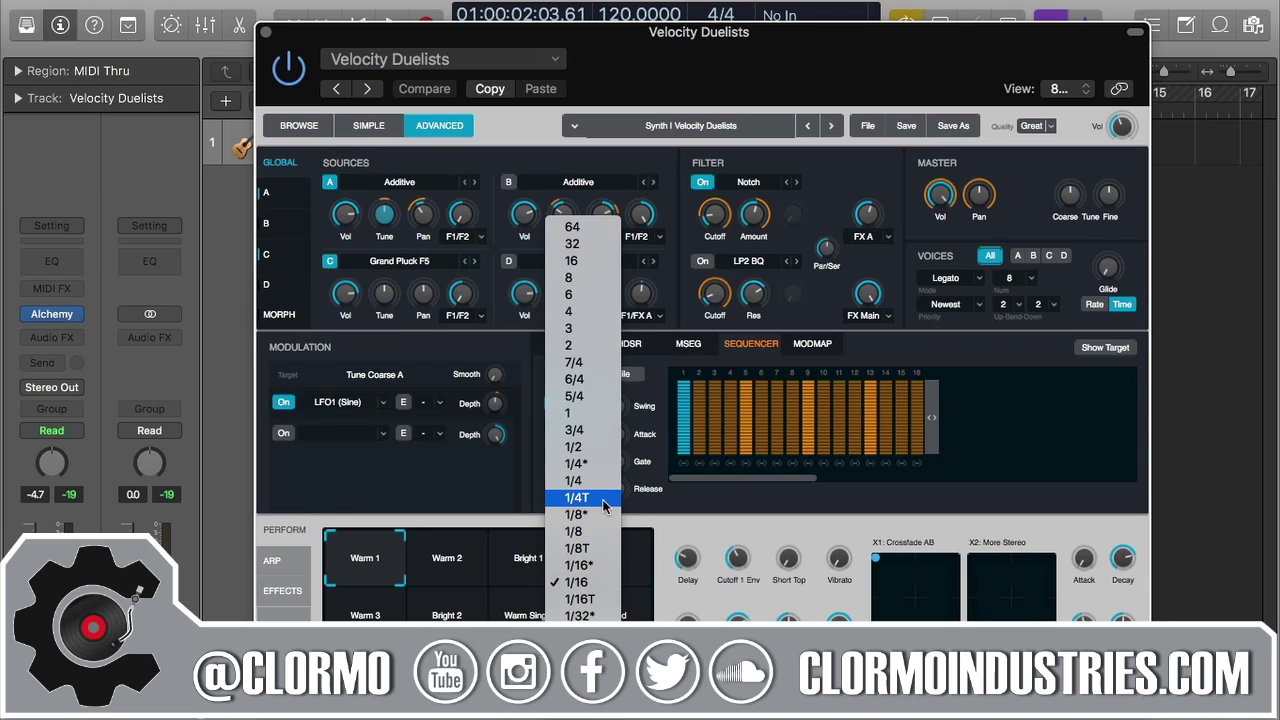
scroll(584, 400, "down", 3)
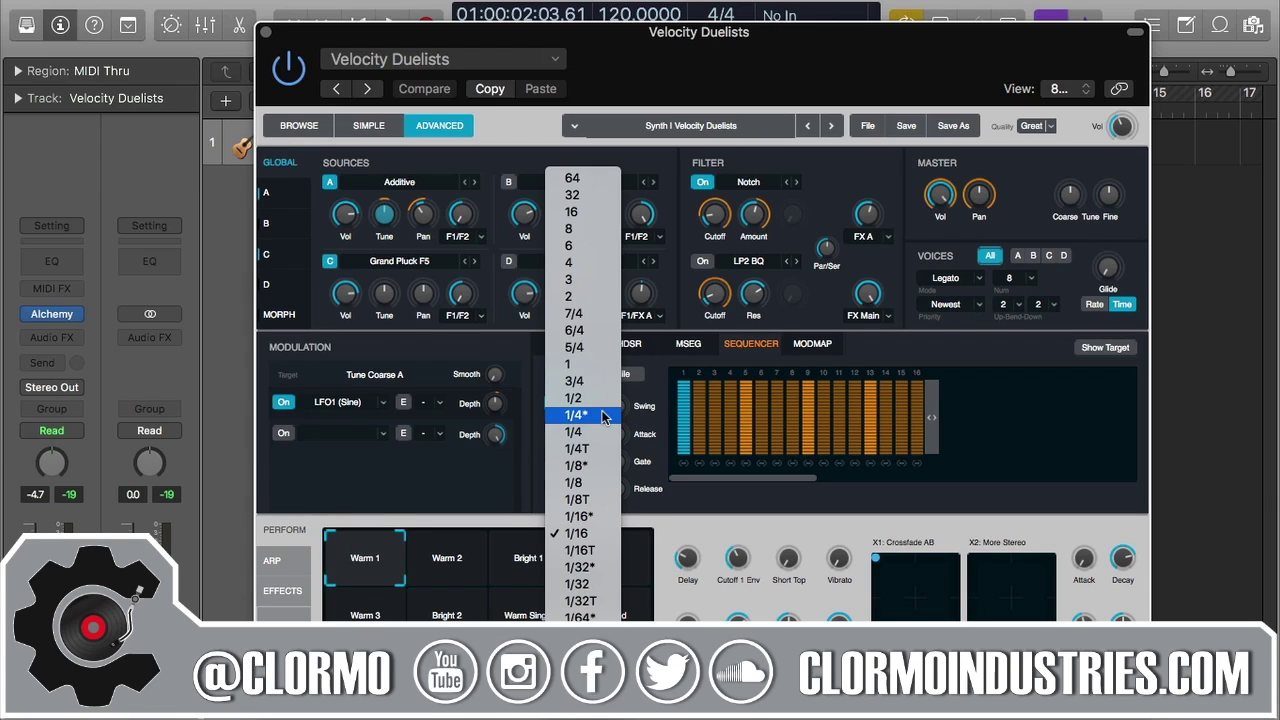
left_click(682, 501)
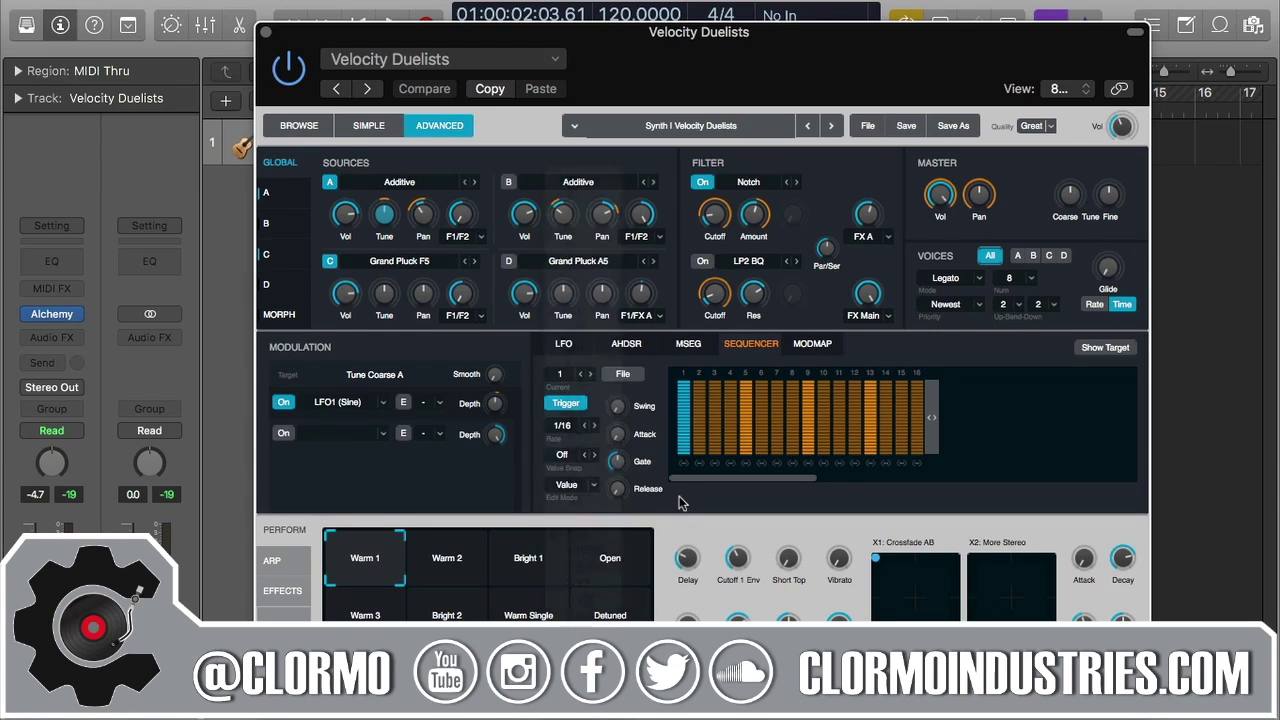
- Set the sequencer's value snap to 1/2 and try to adjust the value of step 1
left_click(562, 455)
scroll(578, 450, "down", 10)
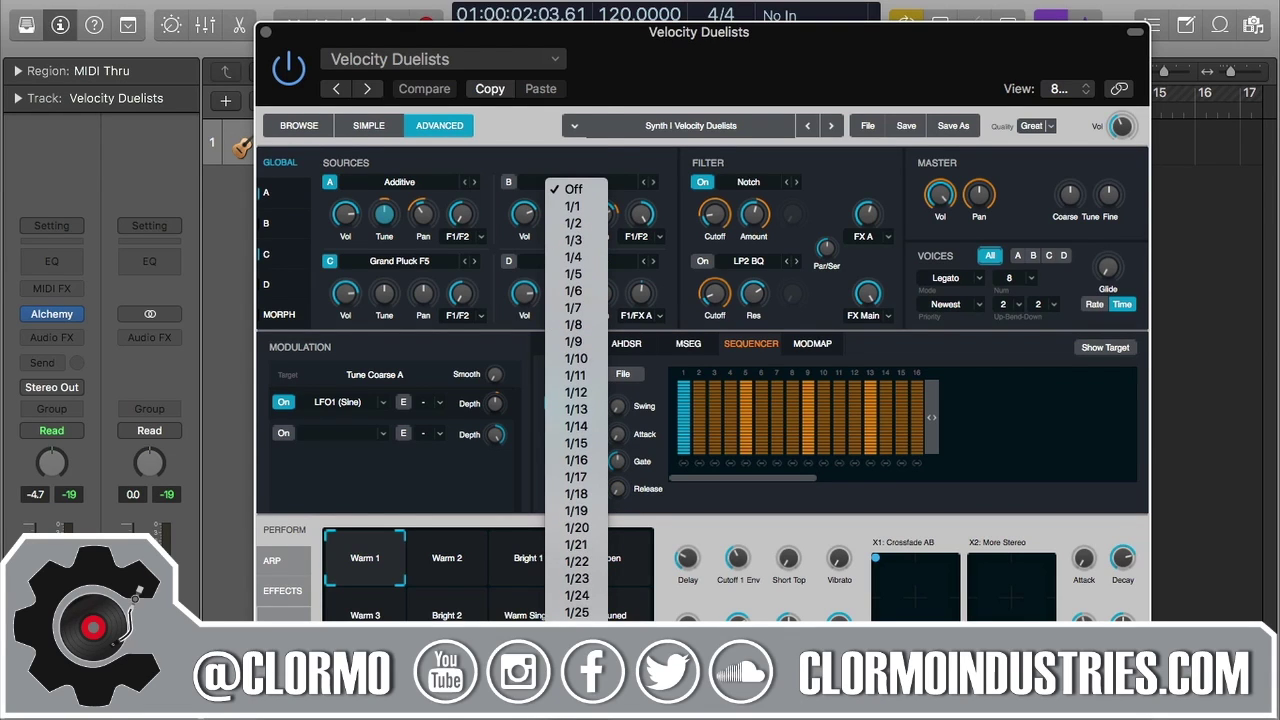
scroll(590, 330, "down", 3)
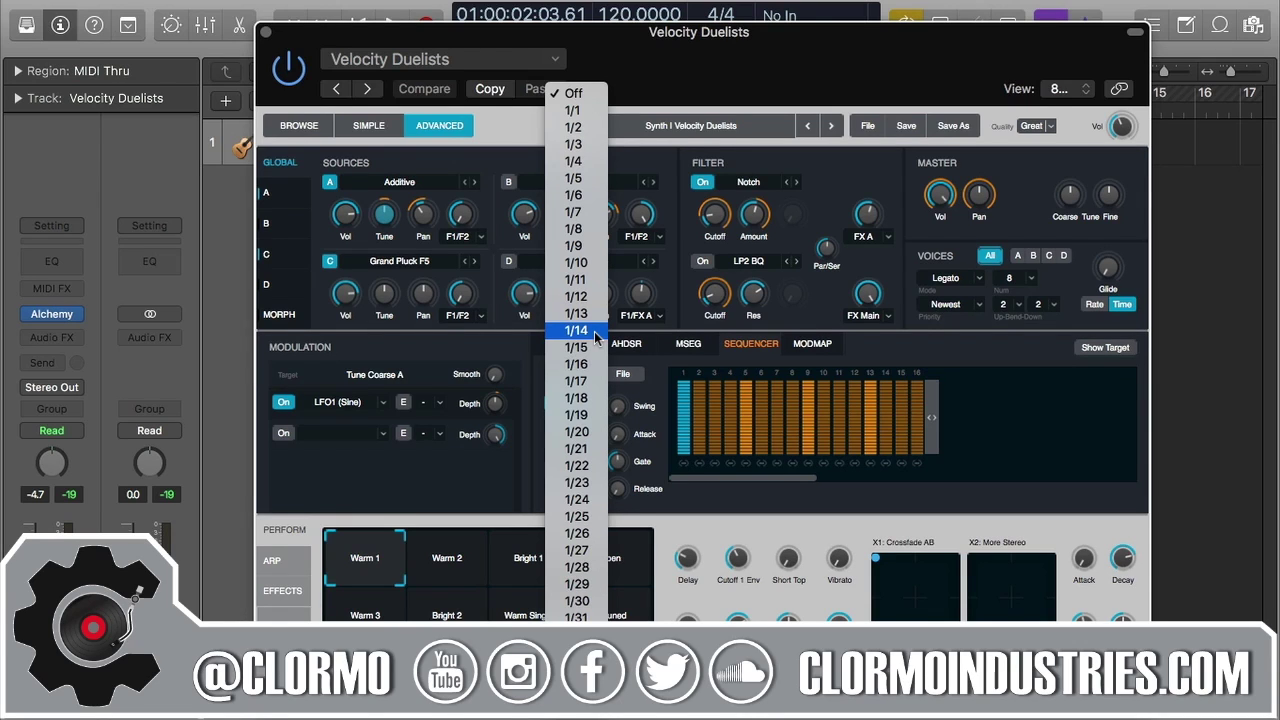
left_click(587, 126)
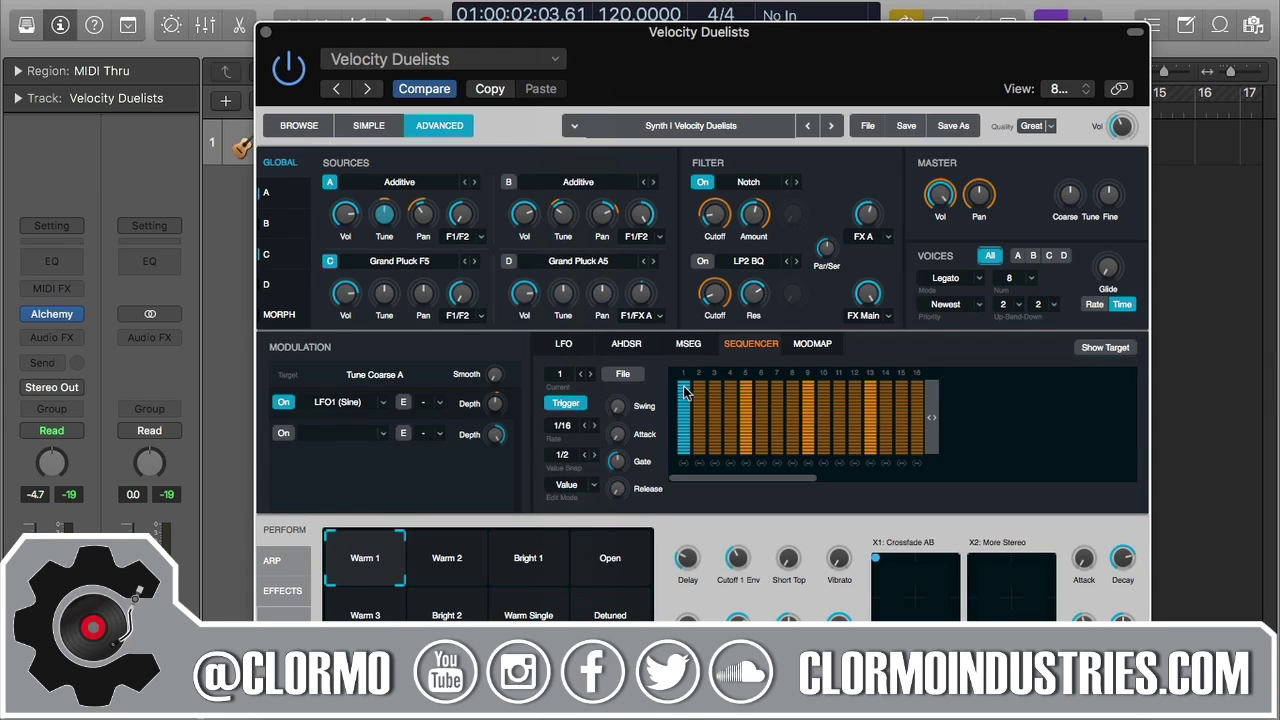
mouse_move(684, 392)
left_mouse_down()
mouse_move(683, 452)
mouse_move(685, 378)
left_mouse_up()
- Review the sequencer's rate options again, including the dotted and triplet divisions, and keep the existing rate
left_click(571, 426)
scroll(575, 612, "down", 2)
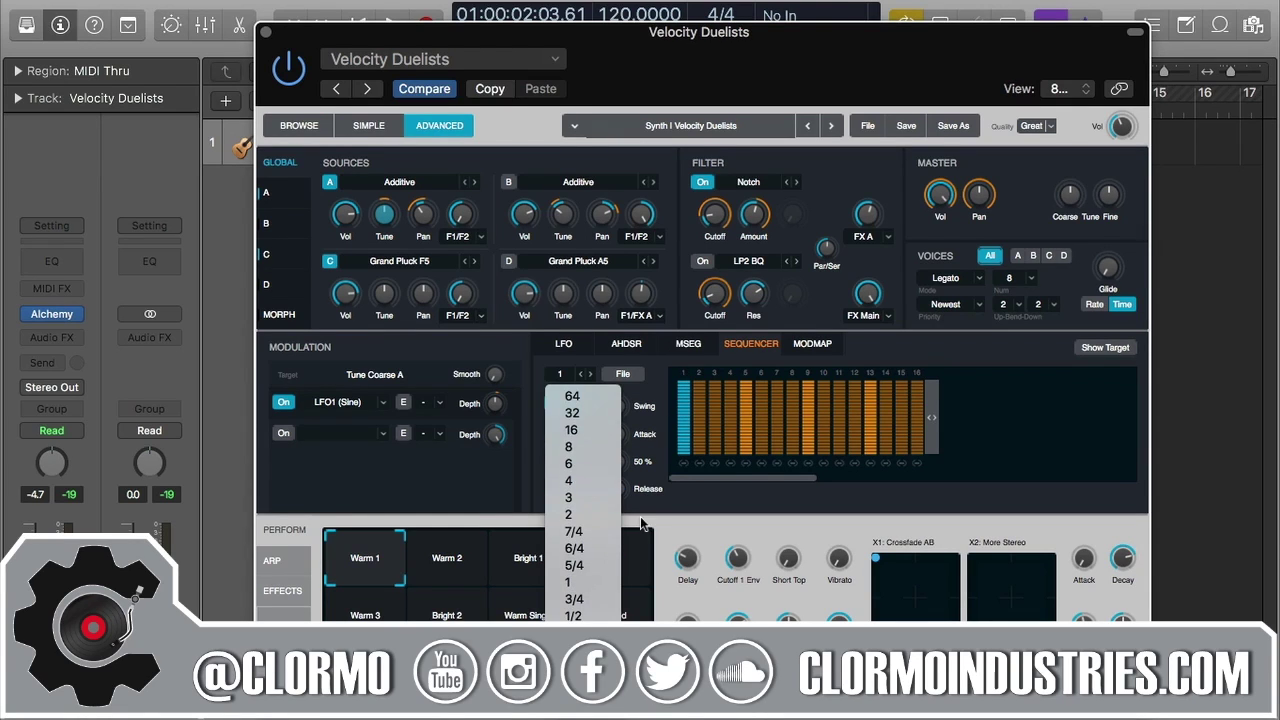
scroll(620, 515, "down", 5)
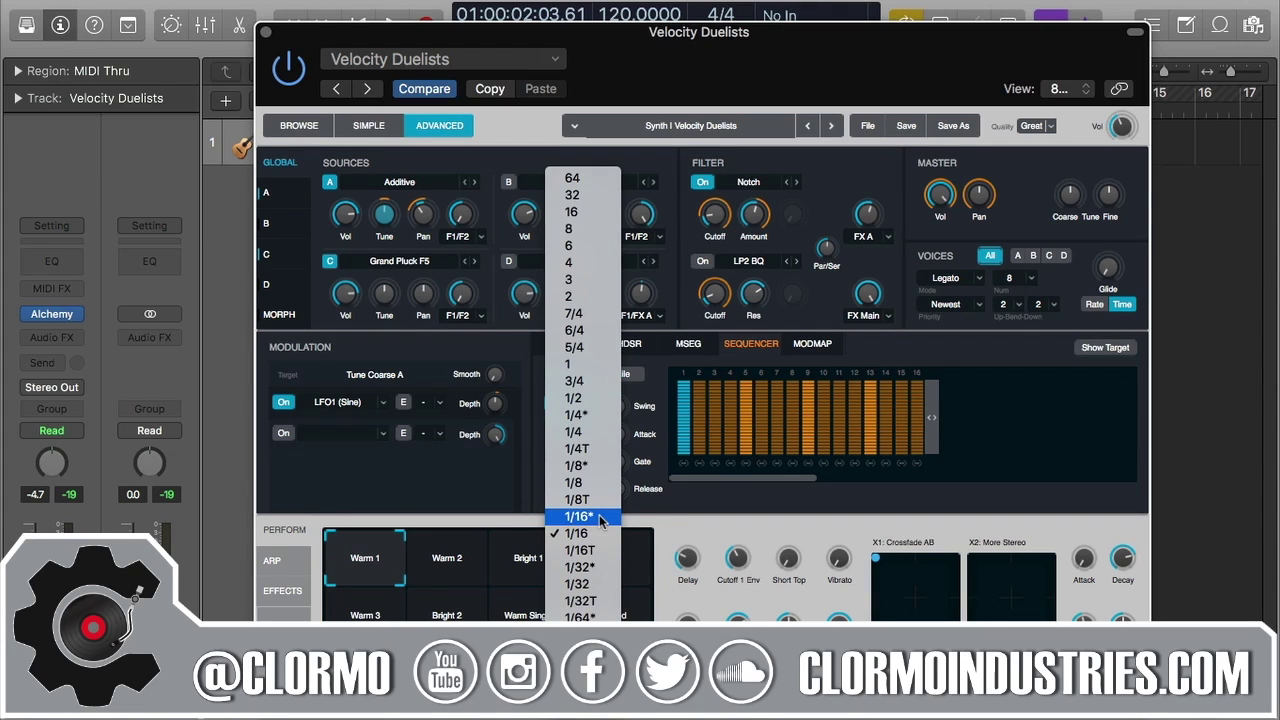
left_click(708, 505)
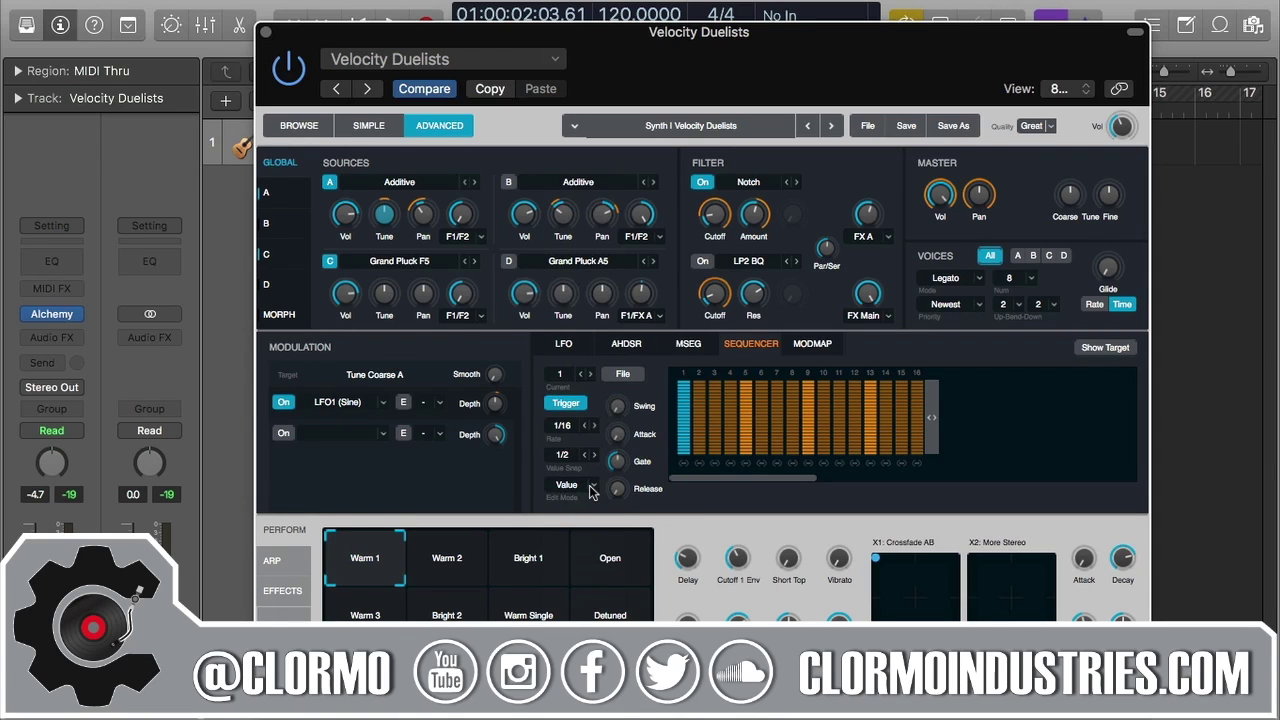
- Switch the sequencer's edit mode to Length and on to Swing, and try to adjust the swing of step 1
left_click(592, 487)
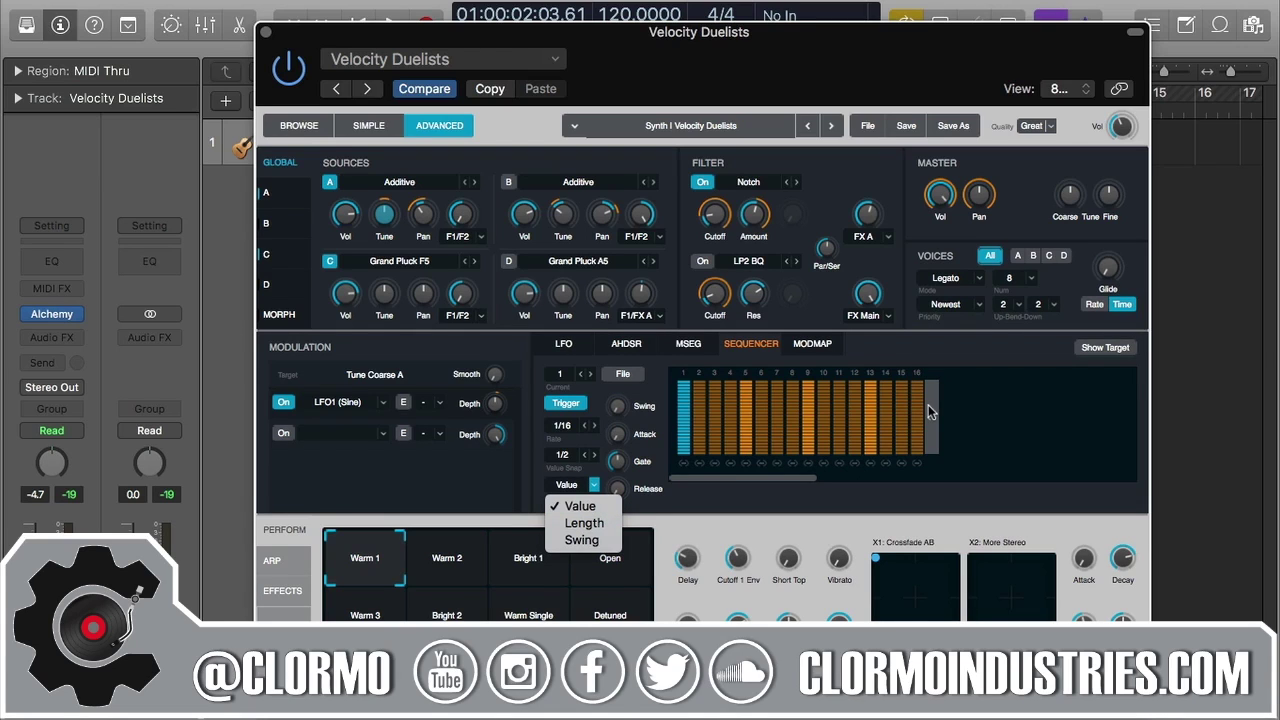
left_click(612, 522)
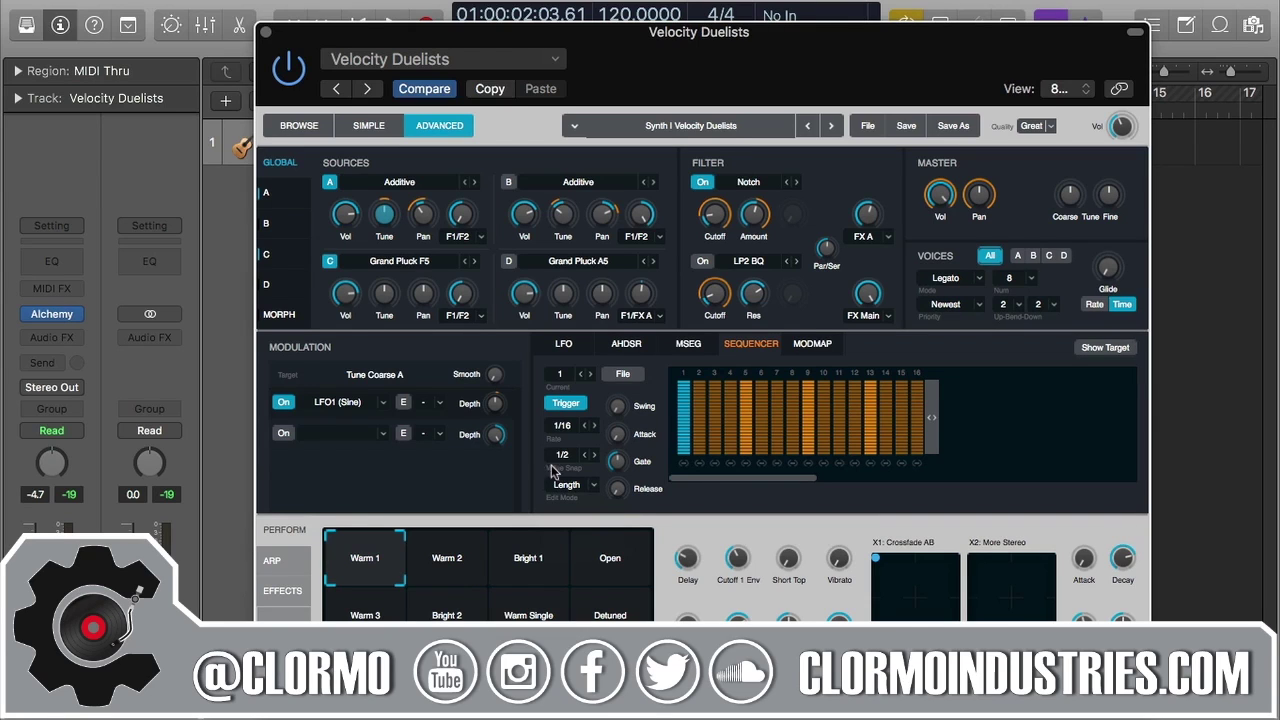
left_click(594, 485)
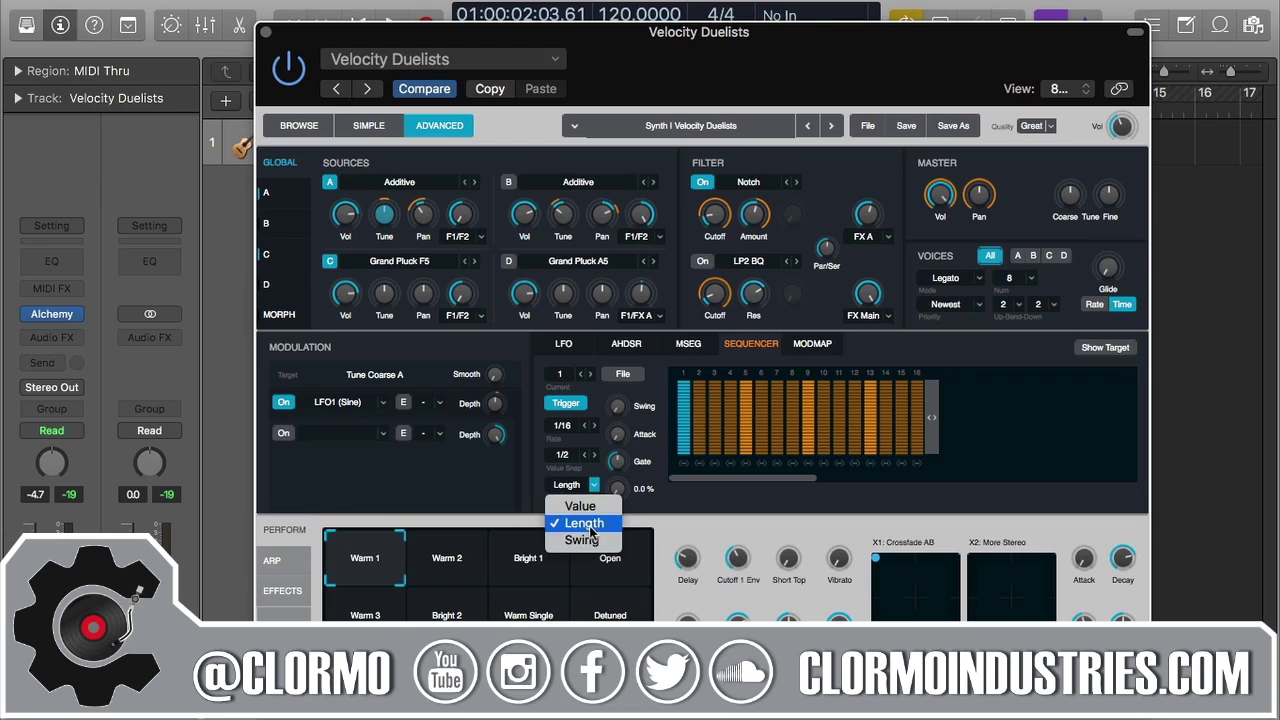
left_click(604, 541)
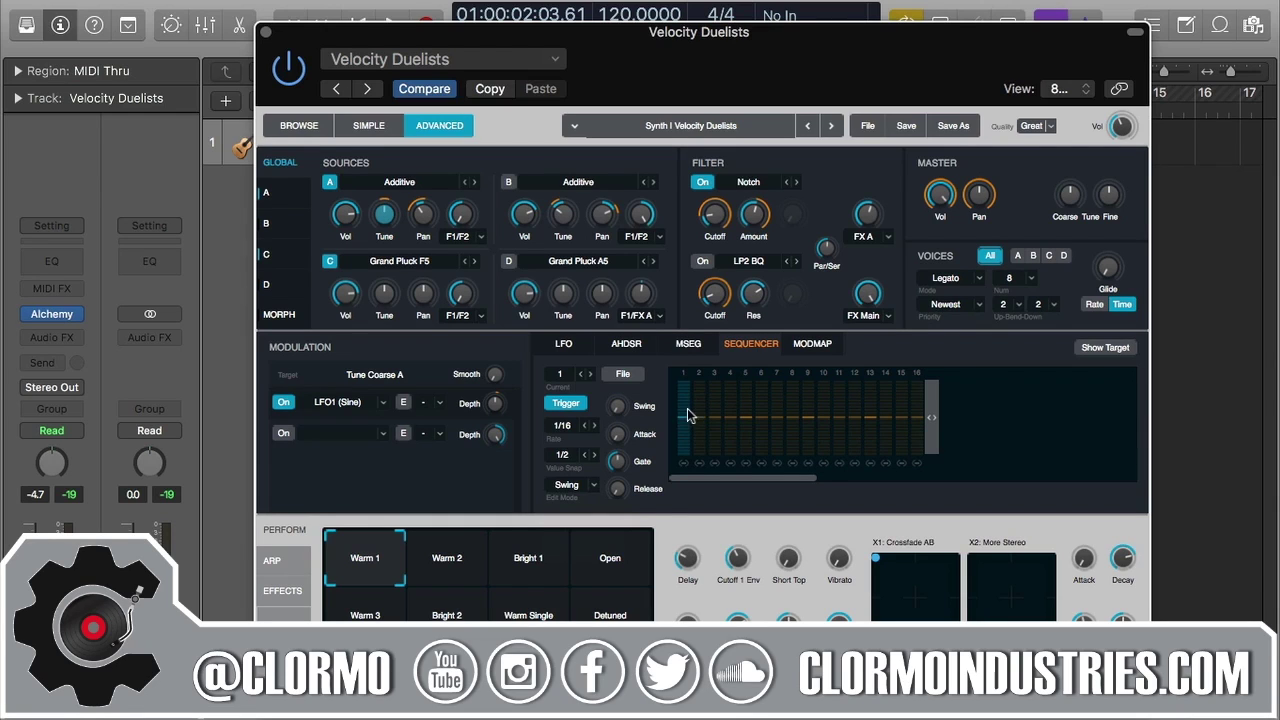
mouse_move(687, 392)
left_mouse_down()
mouse_move(689, 455)
mouse_move(688, 407)
left_mouse_up()
- Turn the sequencer's value snap off and adjust the swing of step 2
left_click(581, 457)
left_click(572, 474)
left_click_drag(703, 405, 697, 449)
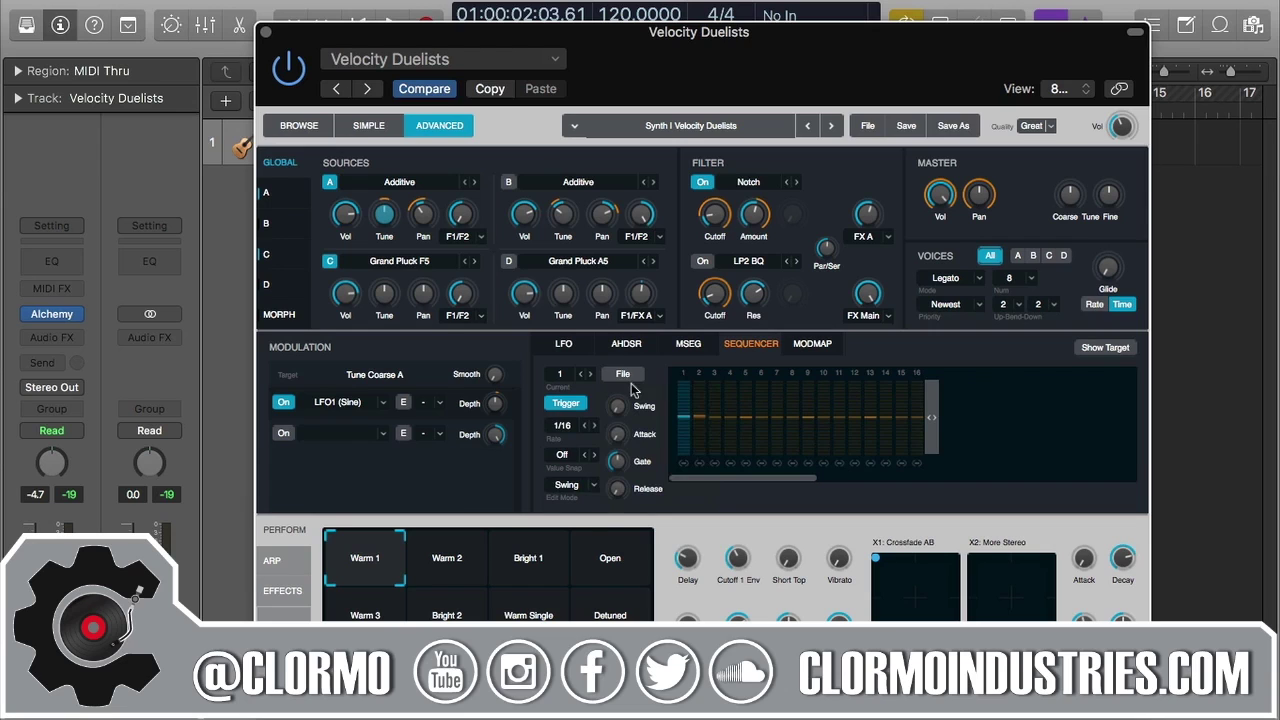
- Examine the sequencer's file options and the import file browser, leaving without importing anything
mouse_move(672, 401)
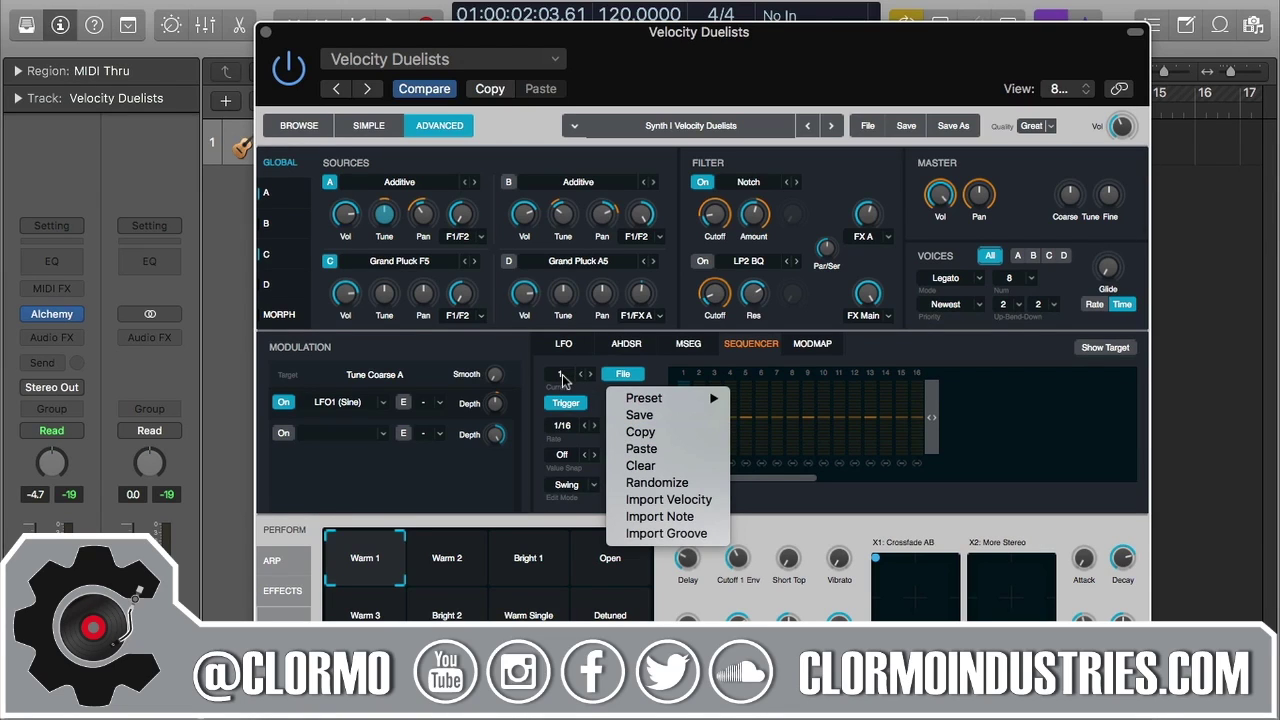
left_click(713, 503)
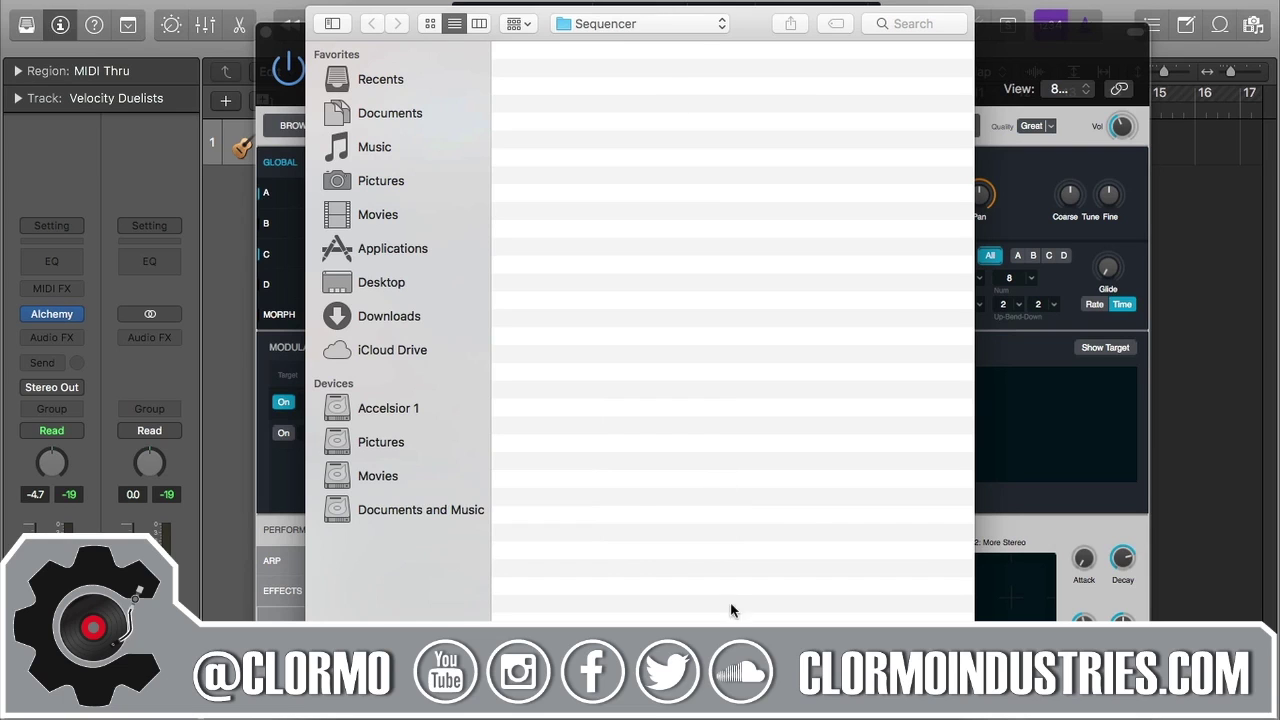
key("Escape")
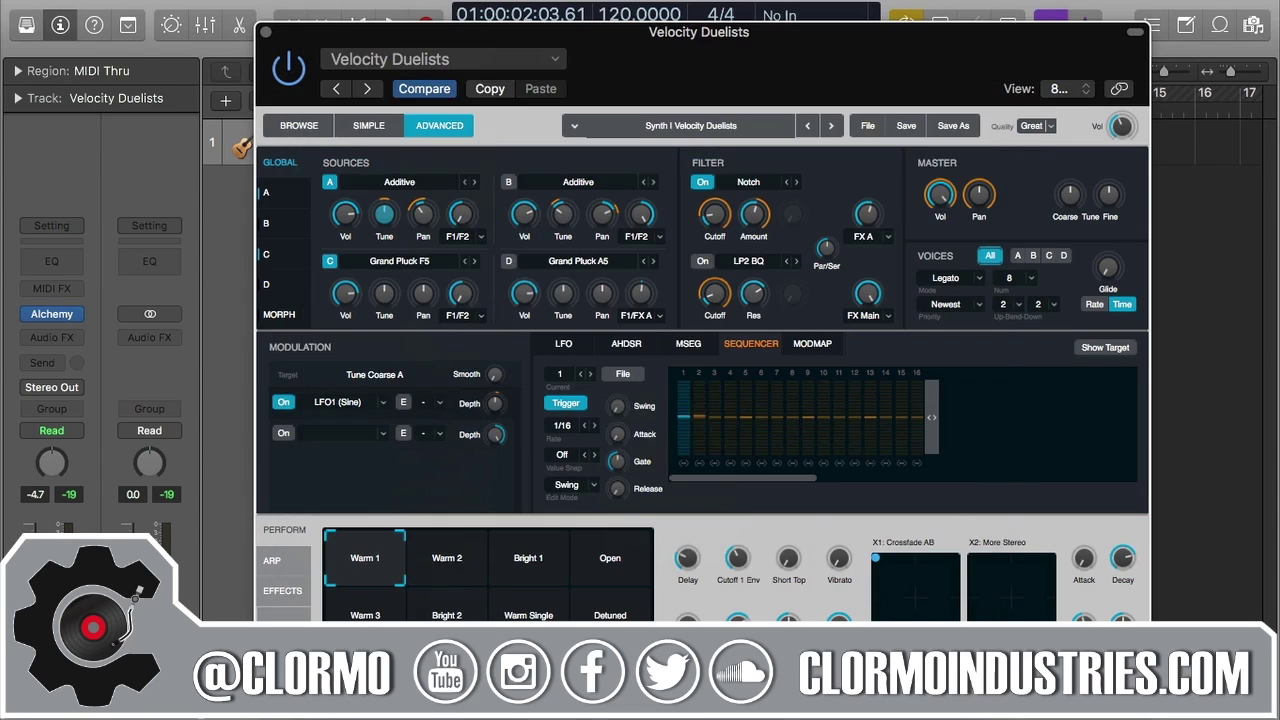
left_click(638, 375)
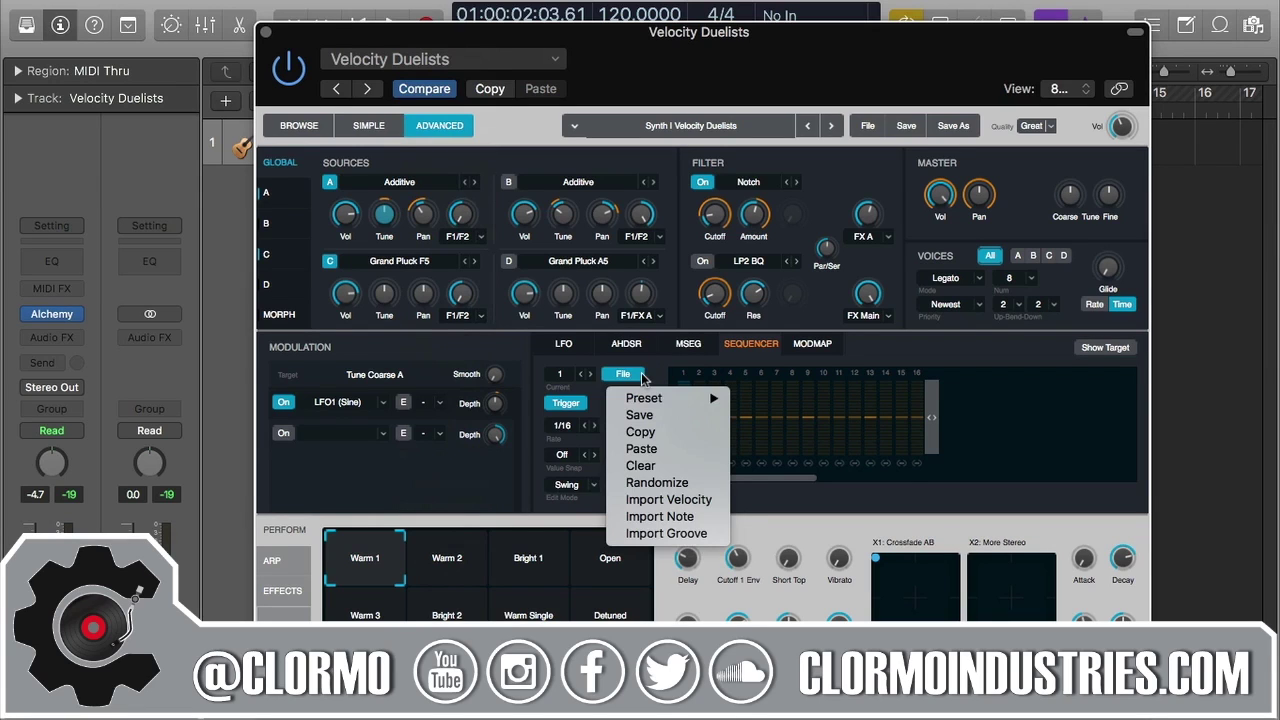
left_click(898, 352)
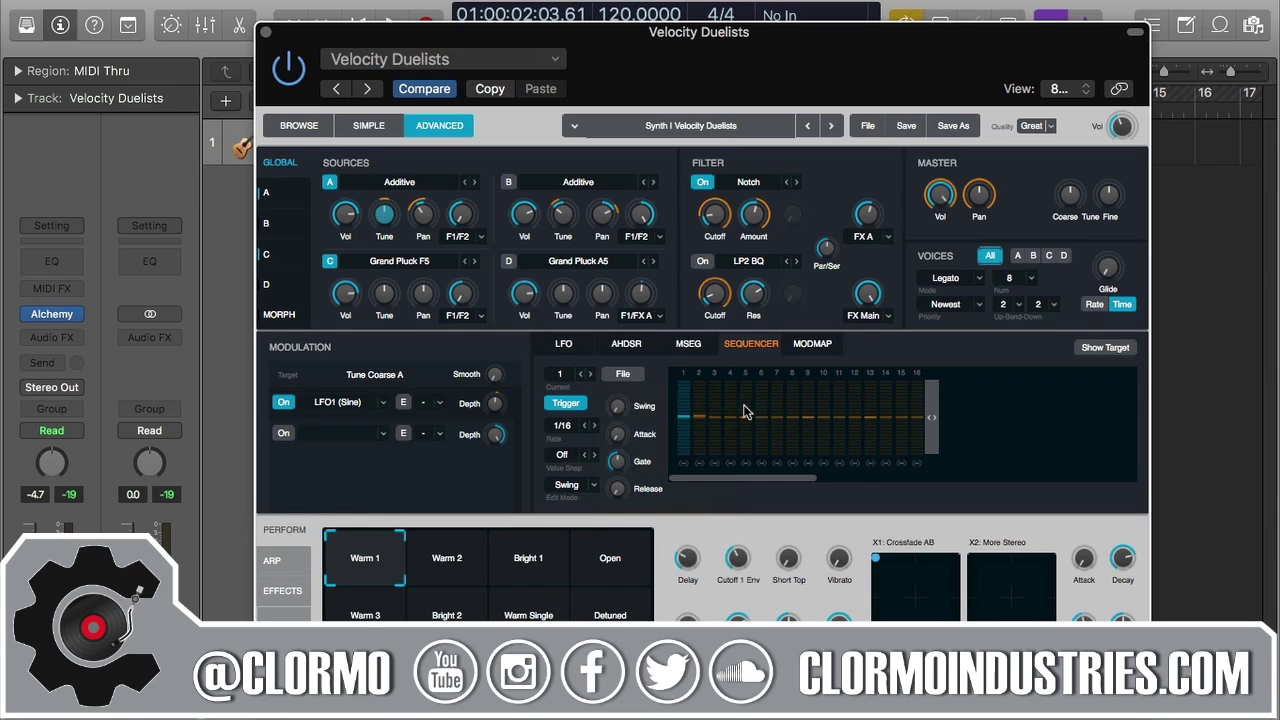
- Set the sequencer's edit mode back to Value
mouse_move(627, 419)
mouse_move(636, 462)
left_click(580, 485)
left_click(575, 503)
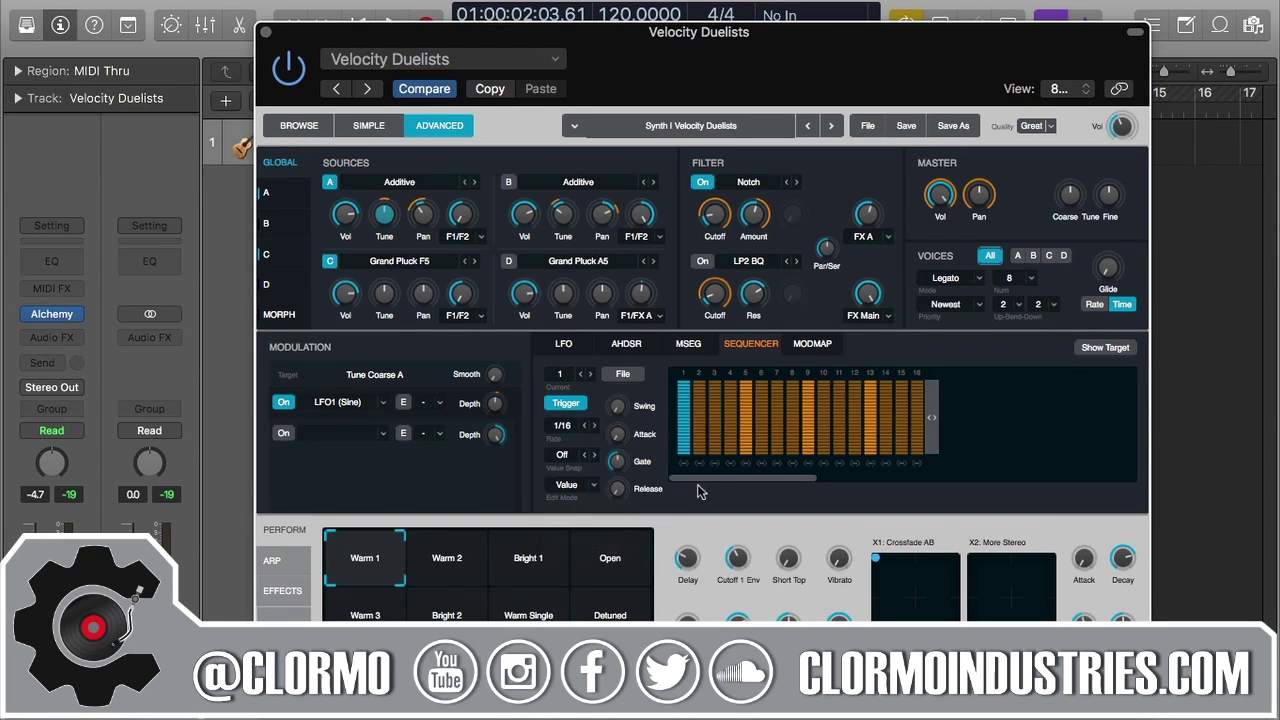
- Play the patch to listen to its current sound, and stop playback
left_click_drag(722, 478, 629, 475)
mouse_move(783, 483)
left_mouse_down()
mouse_move(1057, 480)
mouse_move(780, 485)
mouse_move(806, 495)
mouse_move(802, 480)
left_mouse_up()
mouse_move(624, 402)
key("space")
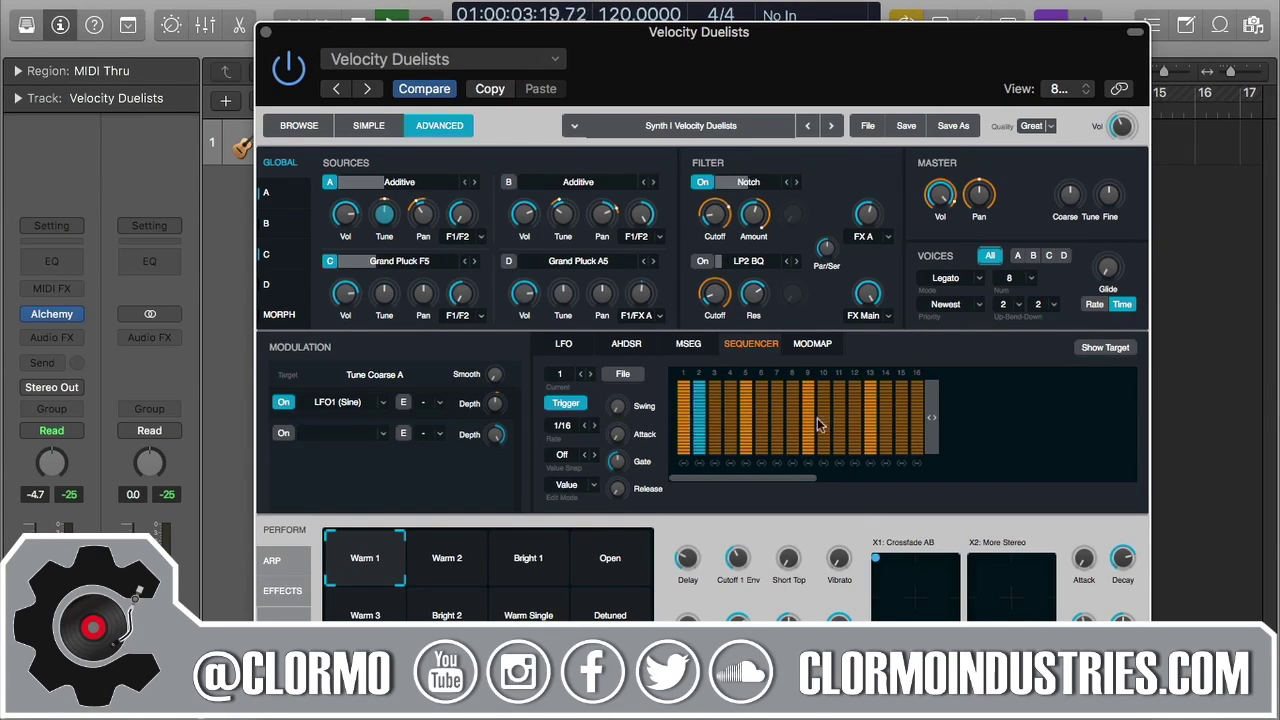
mouse_move(530, 225)
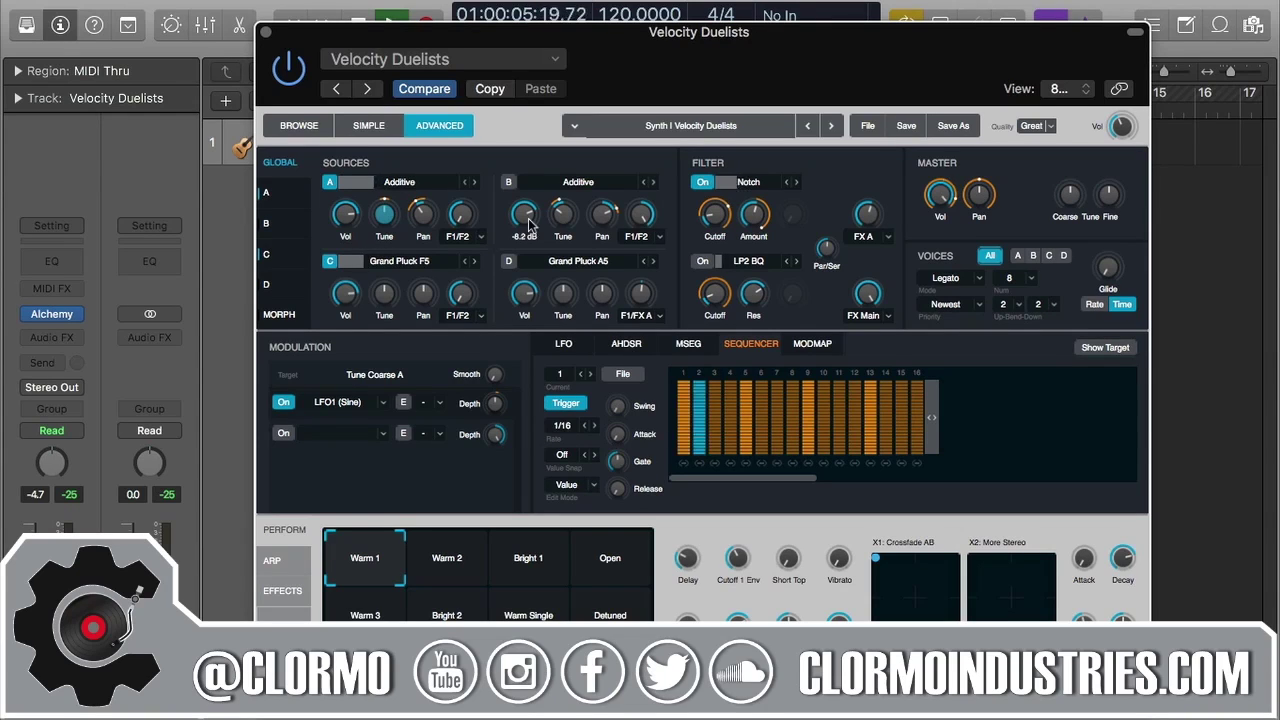
mouse_move(523, 278)
key("space")
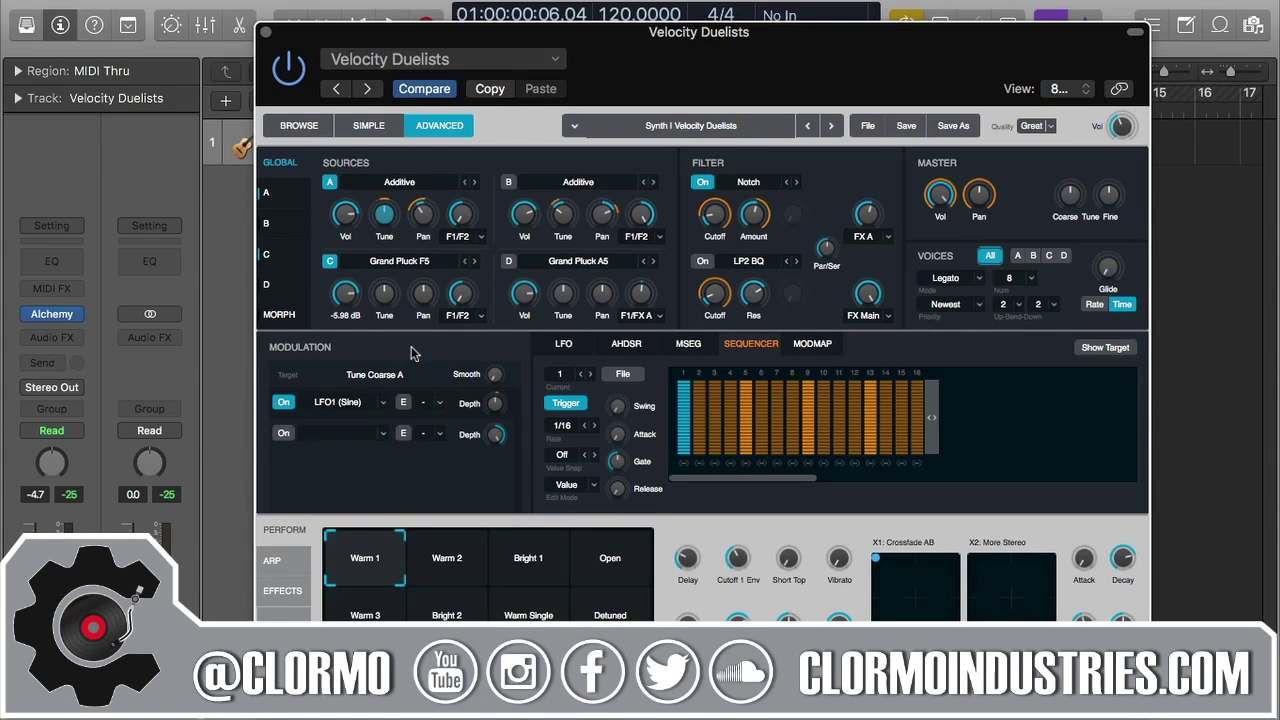
- Add Sequencer1 as a modulation source for the coarse tune of source C
mouse_move(391, 296)
right_click(387, 300)
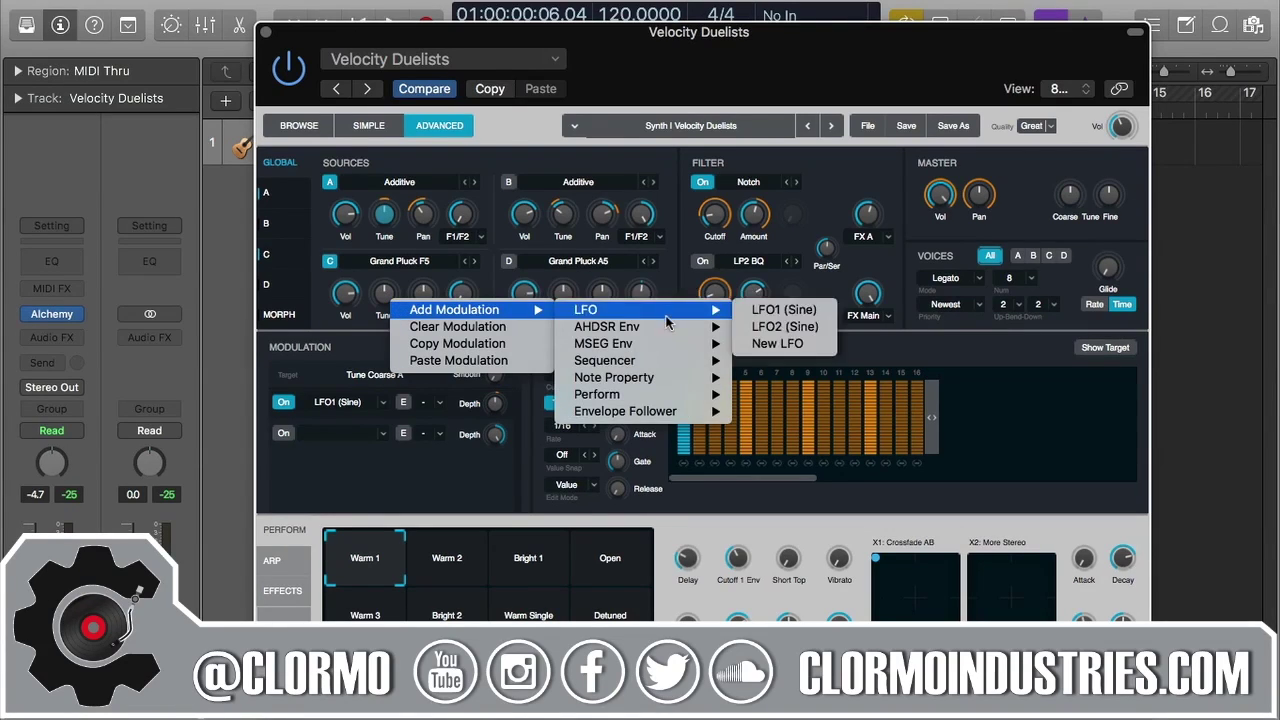
mouse_move(656, 363)
left_click(800, 362)
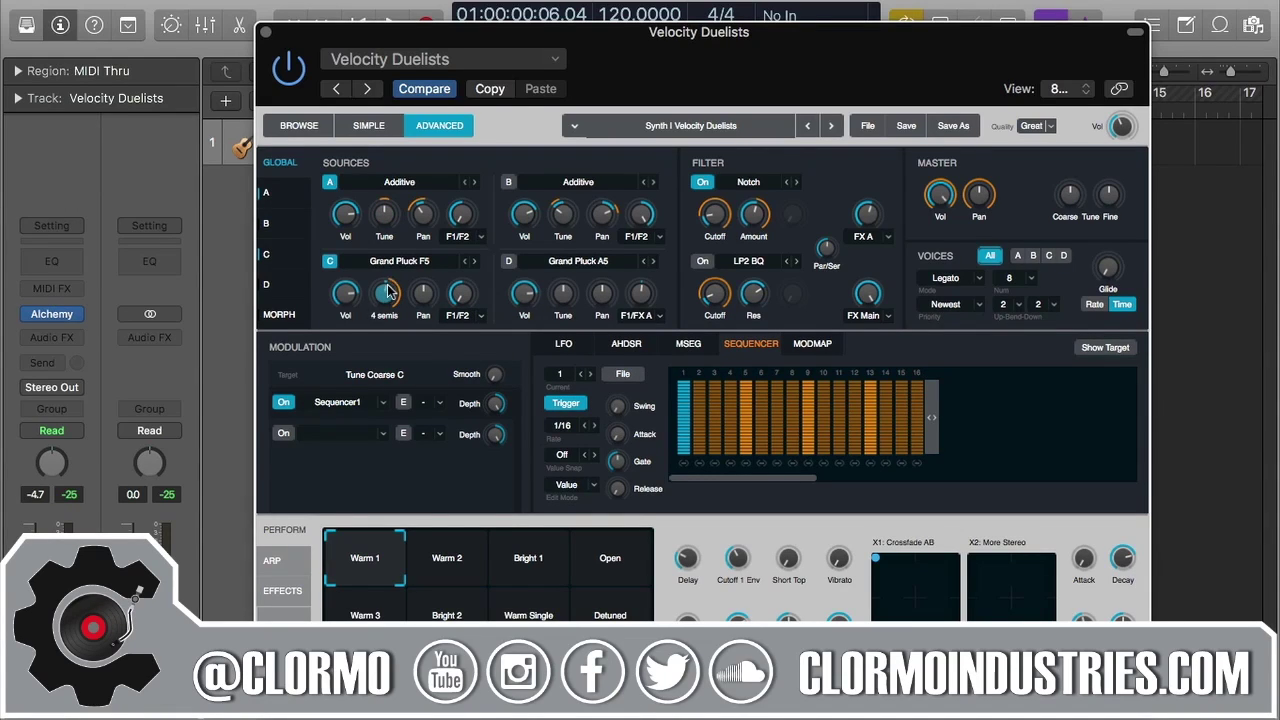
- Start playback, redraw the sequencer's step values into an uneven pattern and extend the sequence to 20 steps
key("space")
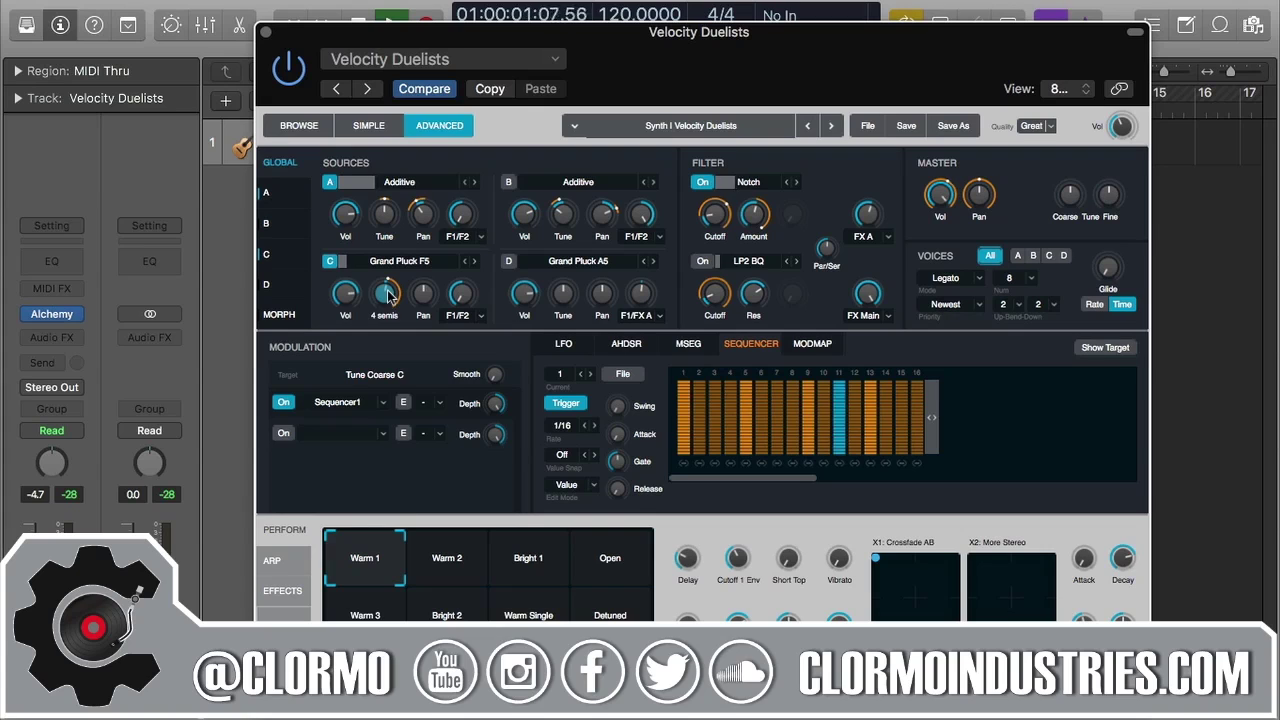
left_click_drag(686, 392, 686, 418)
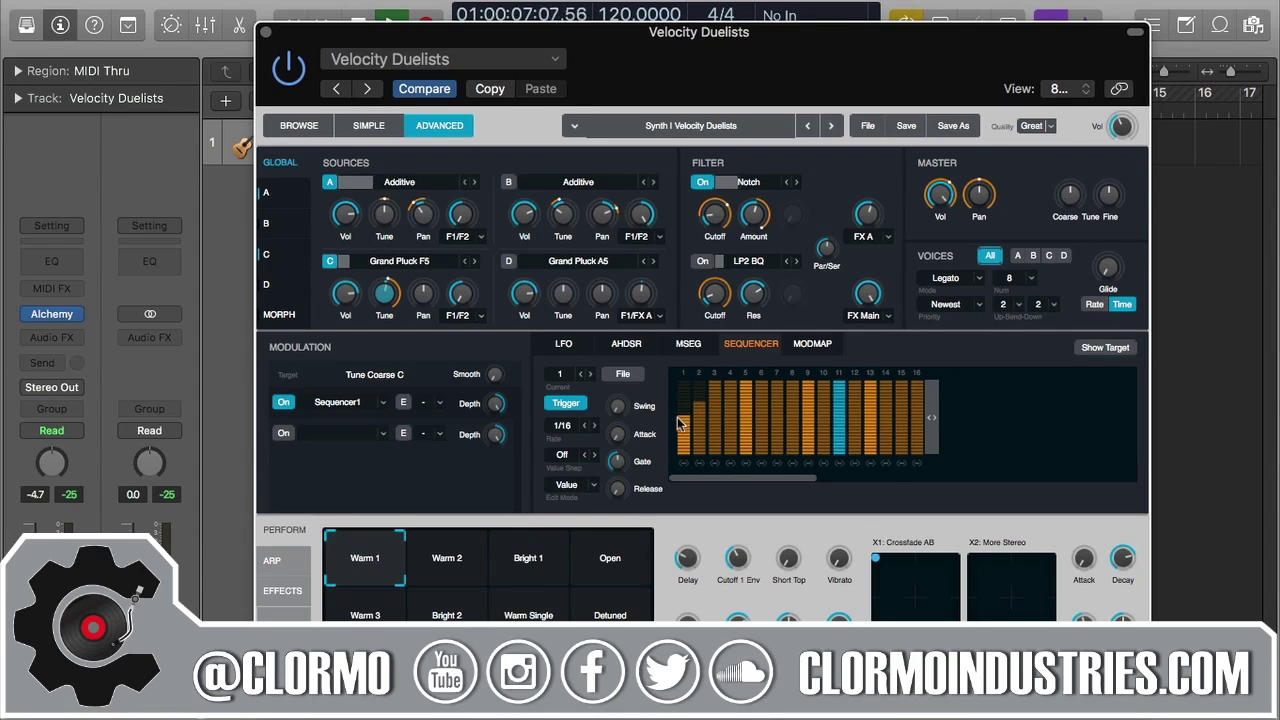
mouse_move(700, 402)
left_mouse_down()
mouse_move(715, 415)
mouse_move(715, 429)
mouse_move(717, 403)
mouse_move(951, 417)
mouse_move(853, 432)
mouse_move(836, 384)
mouse_move(745, 428)
mouse_move(819, 404)
mouse_move(833, 417)
mouse_move(892, 414)
mouse_move(906, 387)
mouse_move(944, 421)
mouse_move(1035, 425)
mouse_move(979, 432)
left_mouse_up()
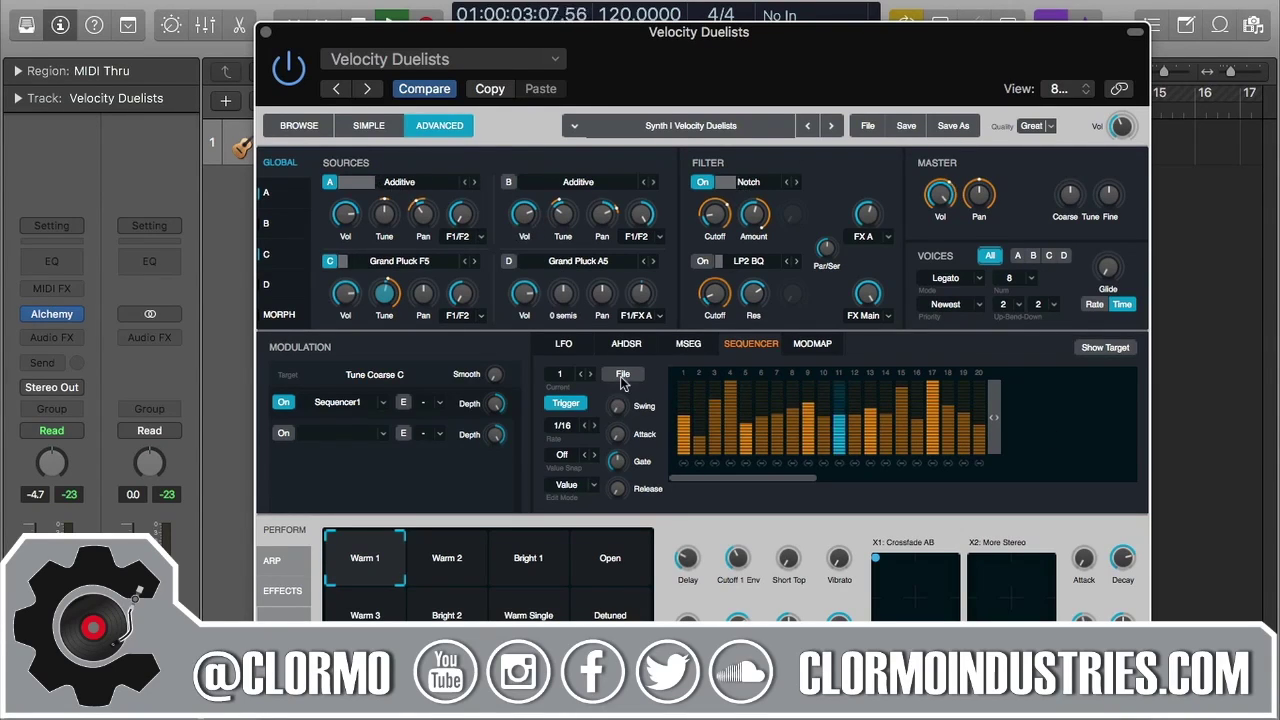
- Adjust the sequencer's gate and set its attack to 20 %
mouse_move(616, 463)
left_click_drag(615, 465, 618, 472)
mouse_move(632, 479)
mouse_move(619, 440)
left_click_drag(619, 440, 619, 435)
- Set the sequencer's swing to 71.2 % and its release to 22.4 %
mouse_move(620, 408)
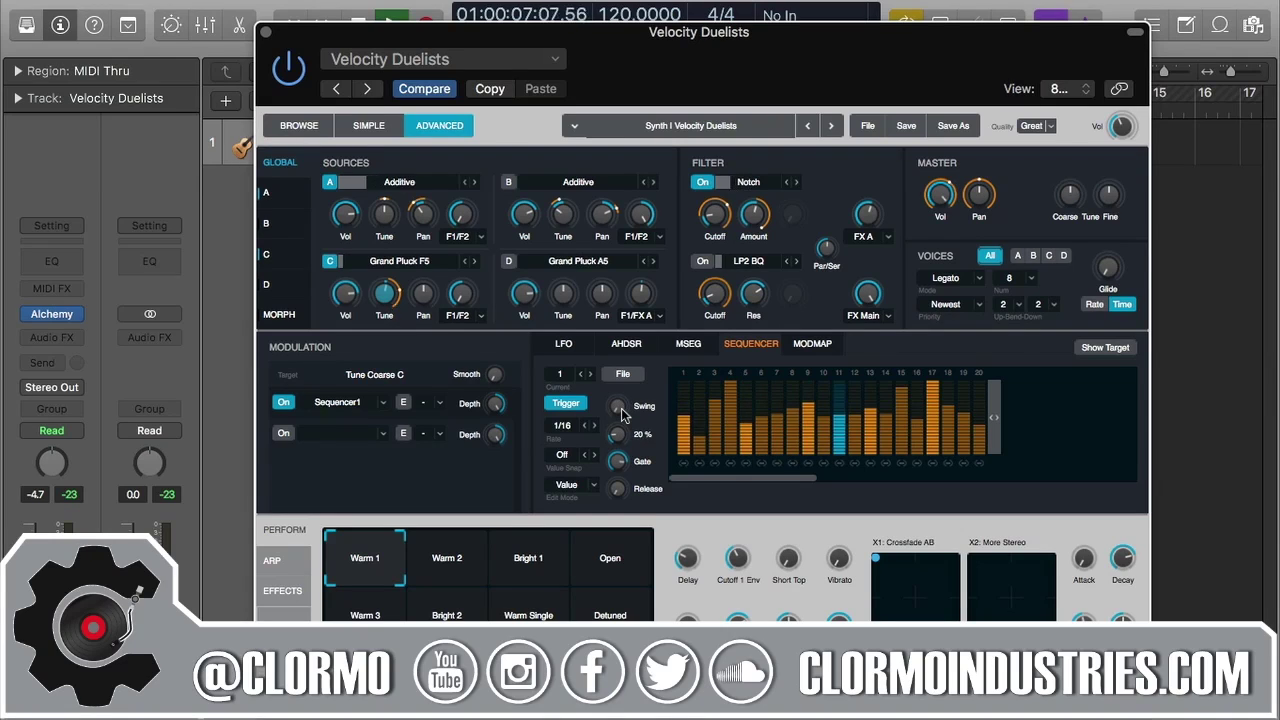
left_click_drag(621, 412, 626, 350)
mouse_move(616, 492)
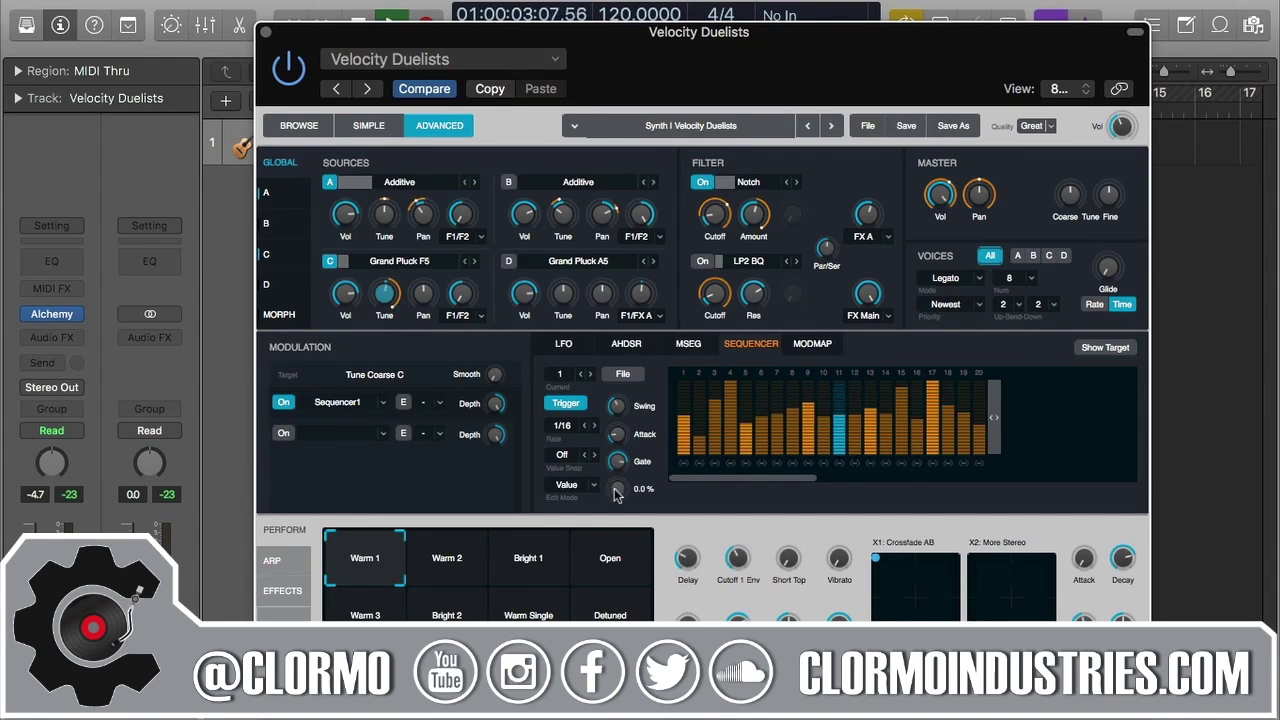
left_click_drag(616, 497, 622, 456)
- Switch the sequencer's edit mode to Length and redraw the step lengths across the sequence, keeping value snap off
left_click(576, 487)
left_click(590, 521)
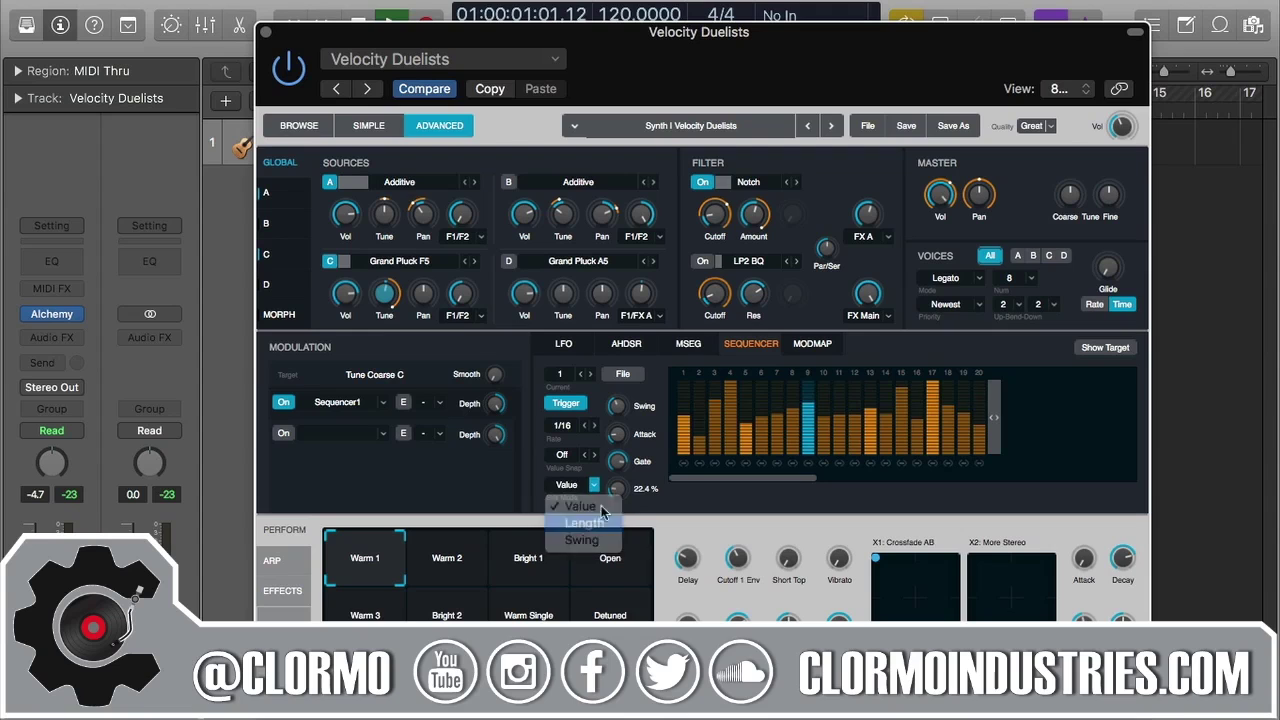
mouse_move(716, 405)
left_mouse_down()
mouse_move(849, 386)
mouse_move(979, 428)
mouse_move(954, 444)
mouse_move(913, 438)
mouse_move(914, 380)
mouse_move(845, 417)
left_mouse_up()
left_click(562, 455)
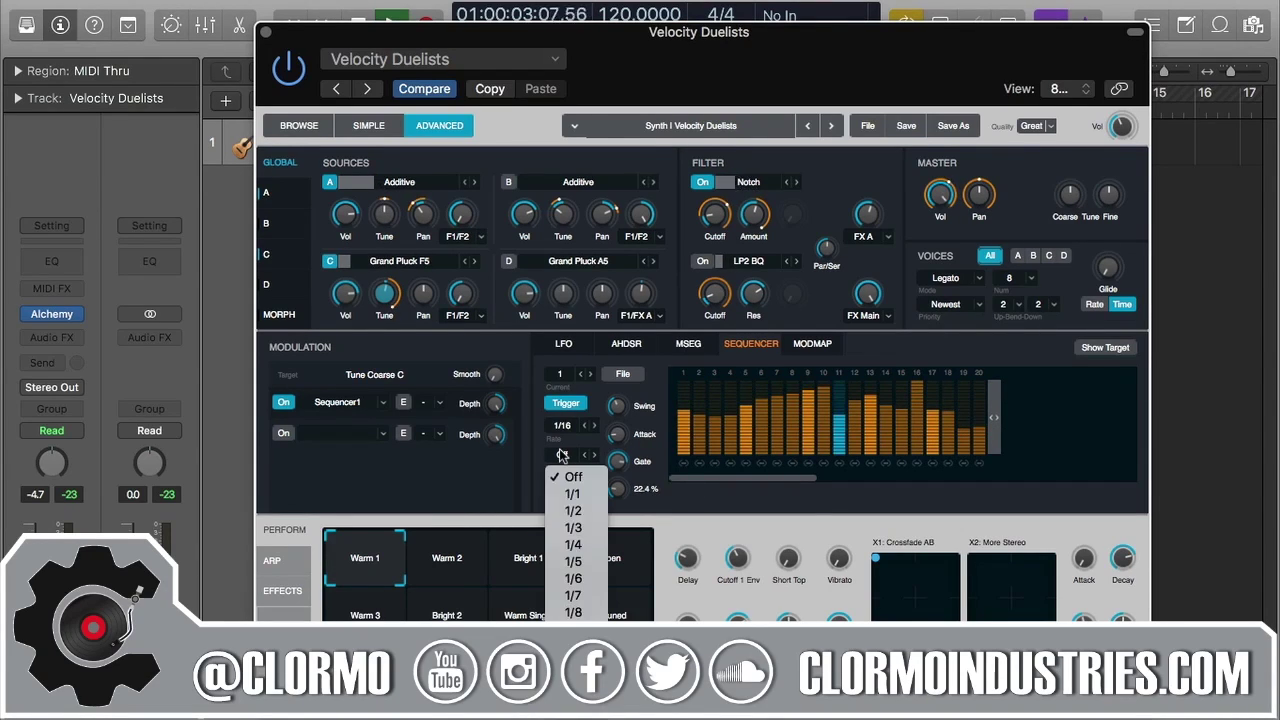
left_click(570, 477)
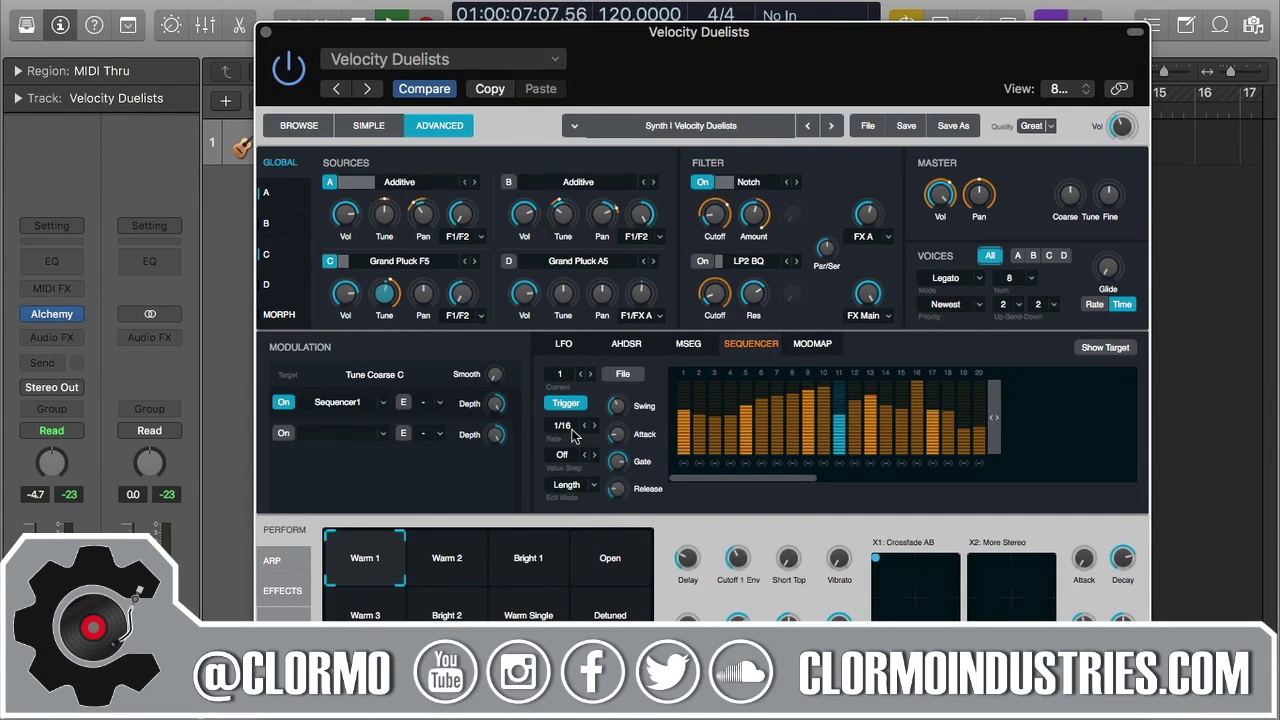
- Try the sequencer's rate at 1/64 and at 64
left_click(572, 430)
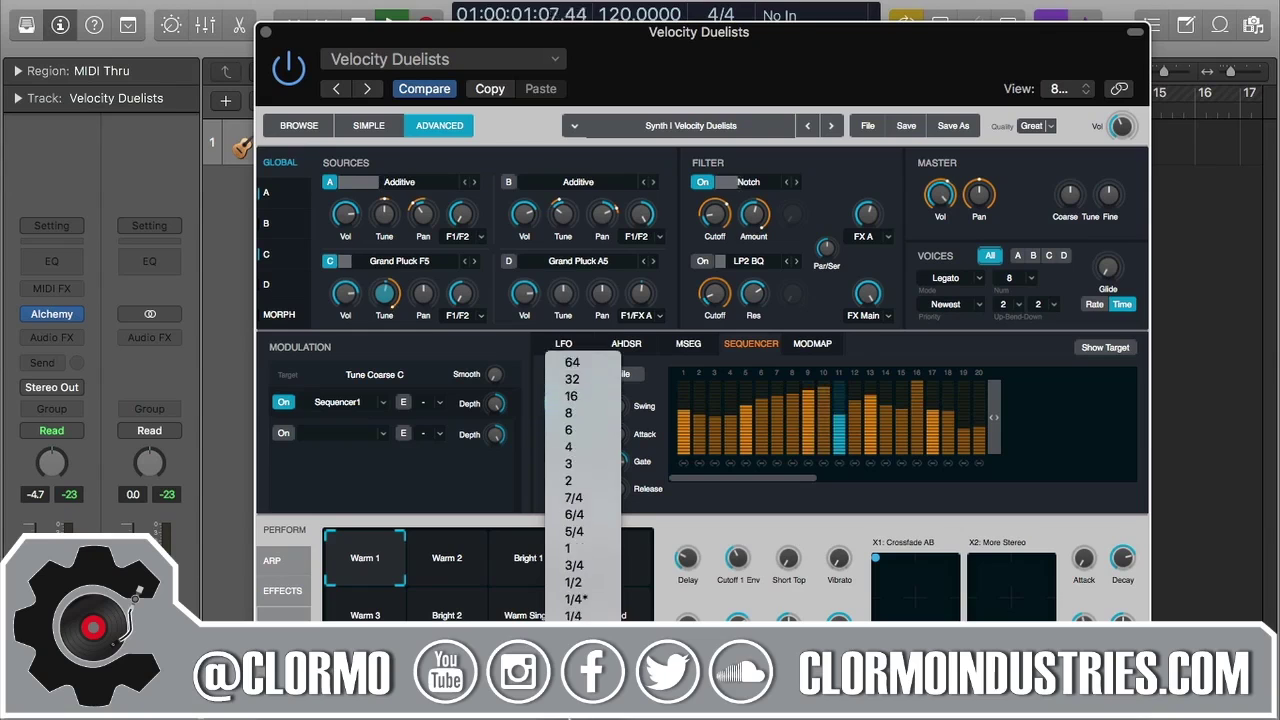
scroll(600, 420, "down", 1)
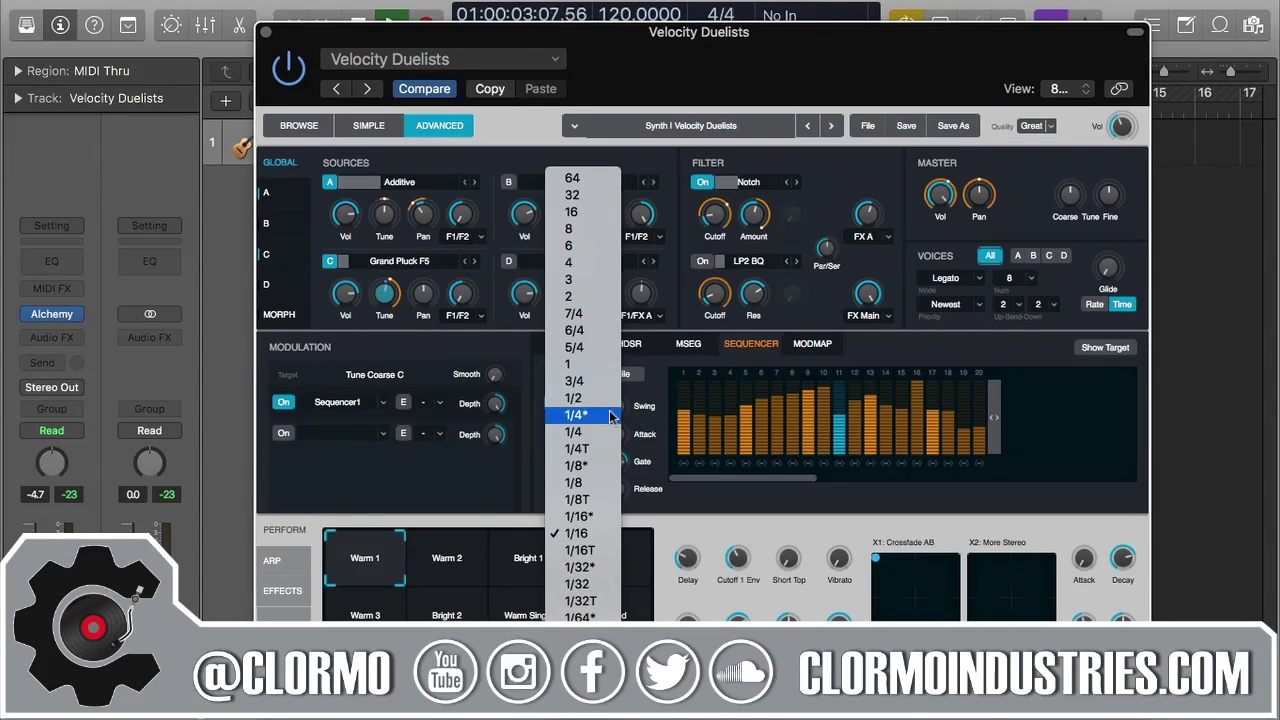
scroll(604, 490, "down", 2)
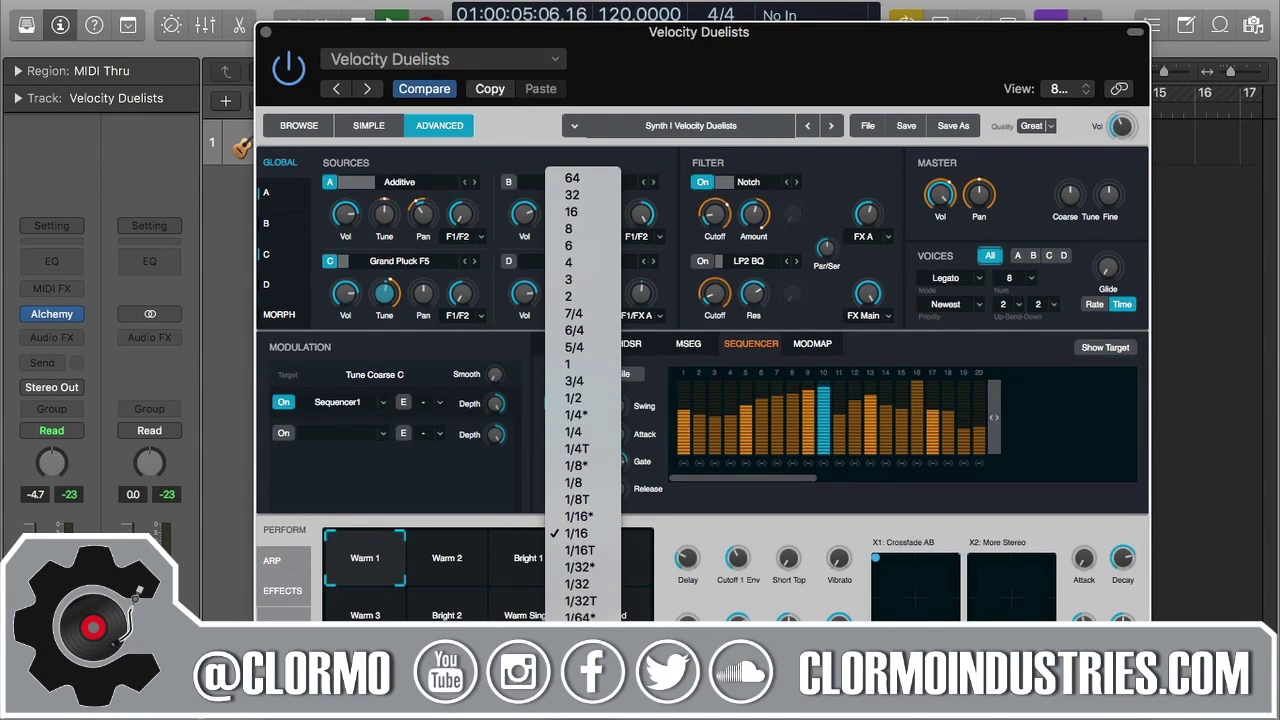
left_click(580, 605)
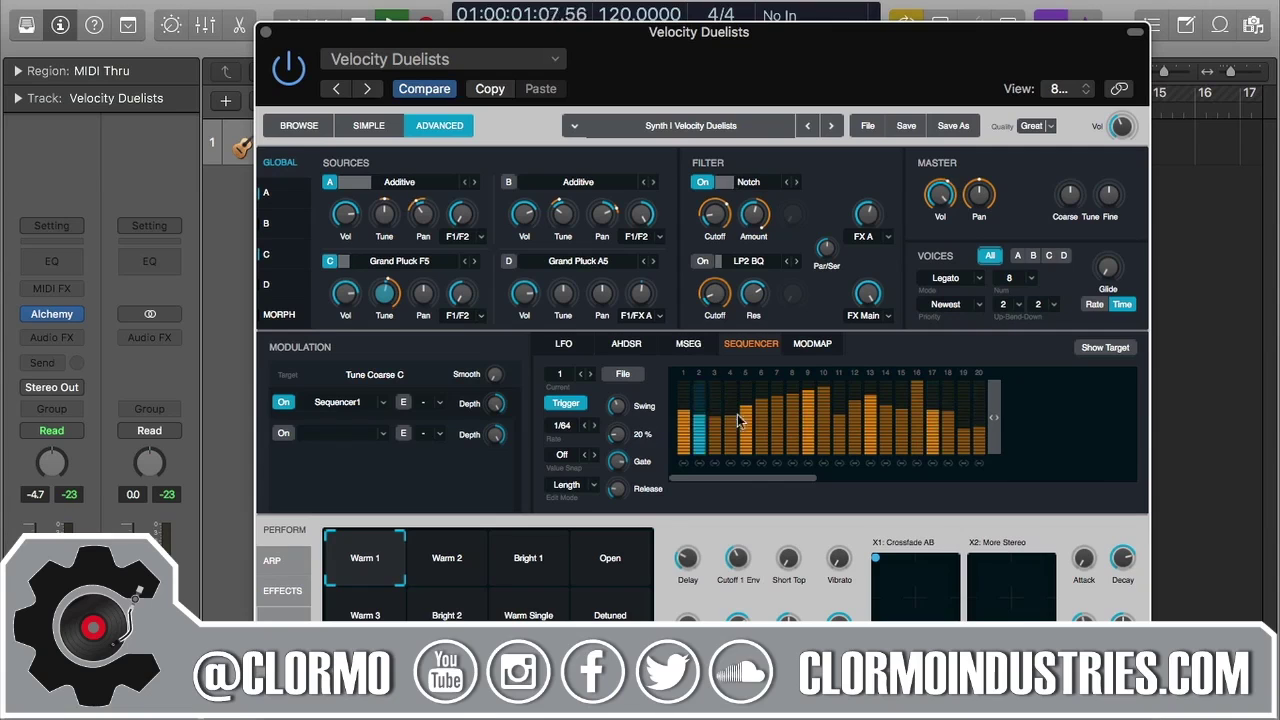
left_click(564, 425)
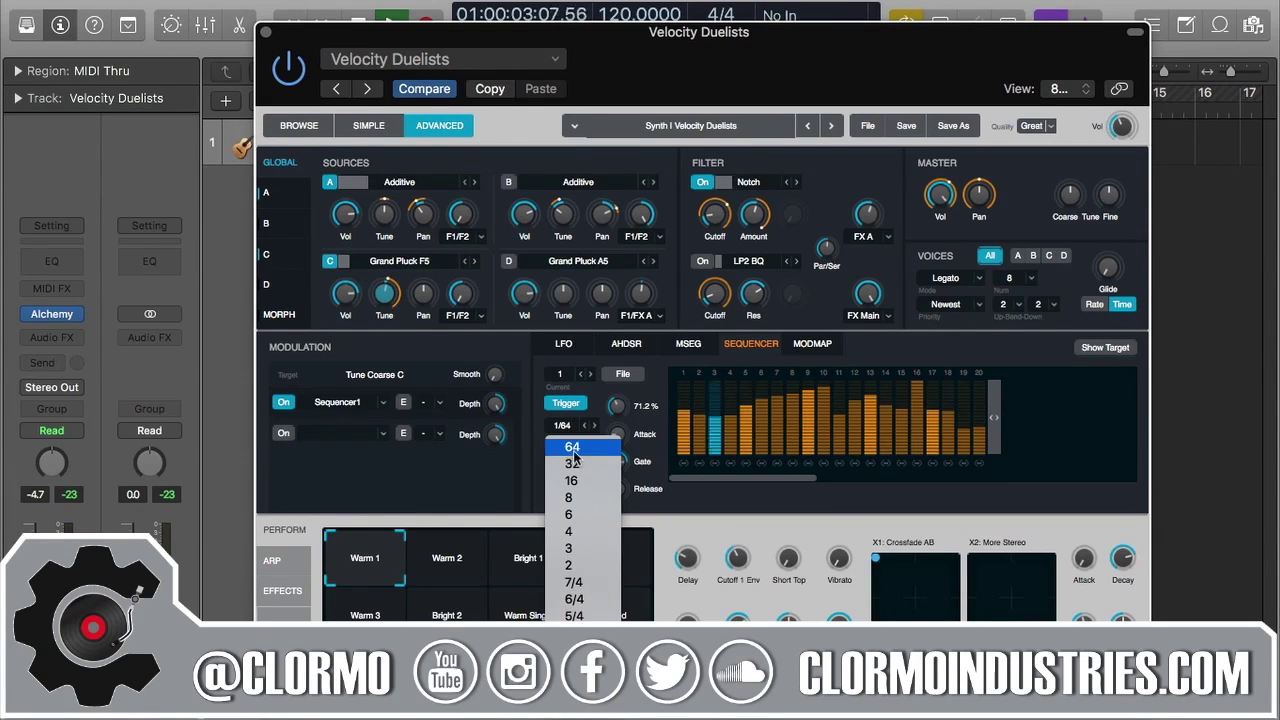
left_click(573, 449)
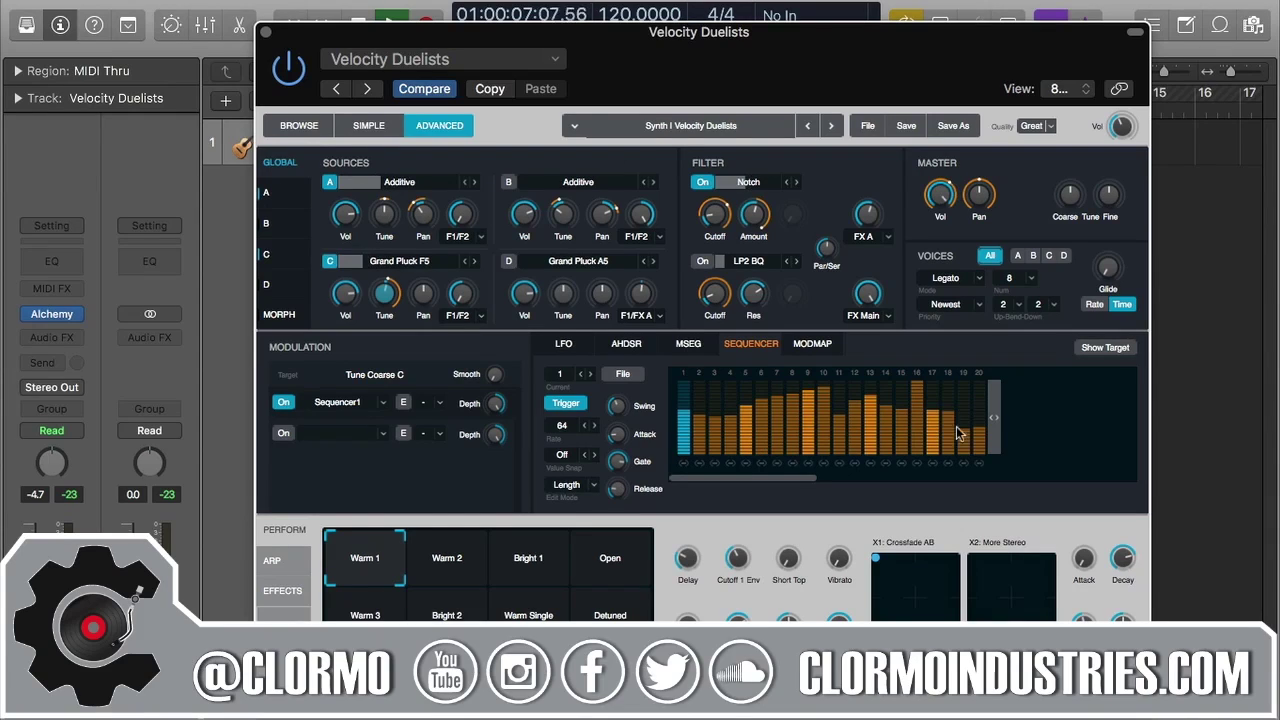
- Set the sequencer's rate to 1/8*
left_click(577, 430)
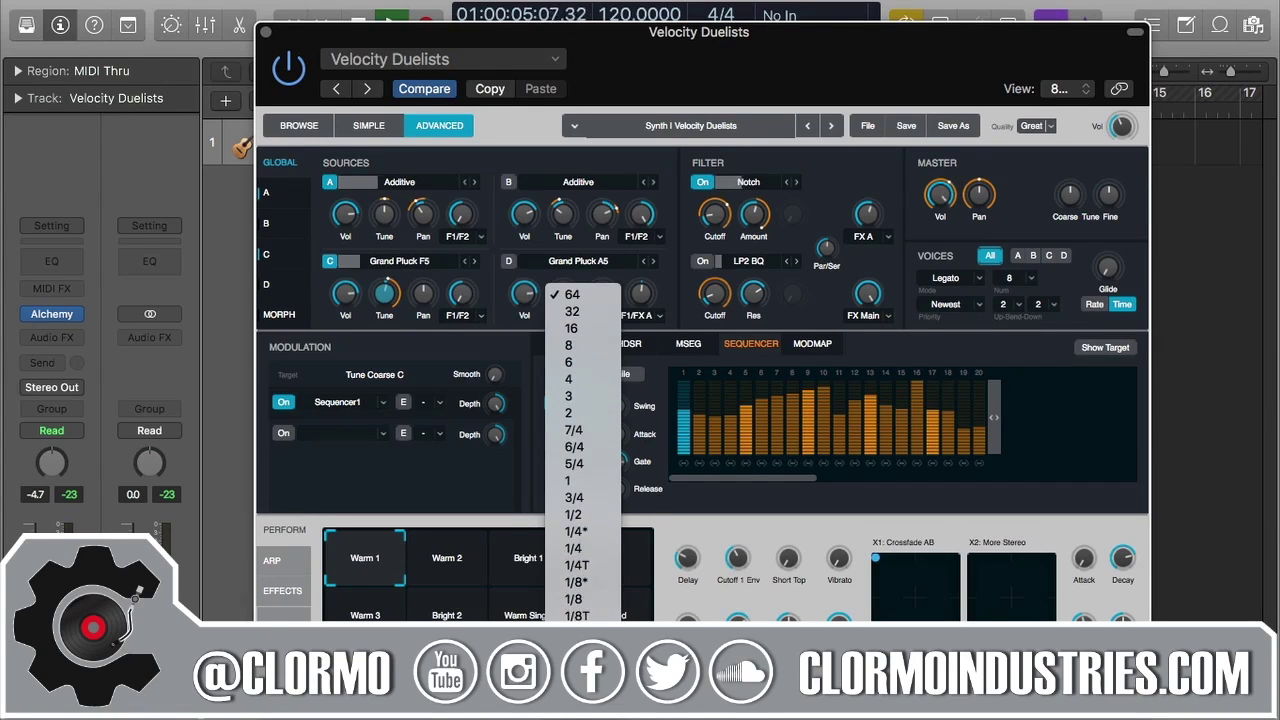
left_click(585, 588)
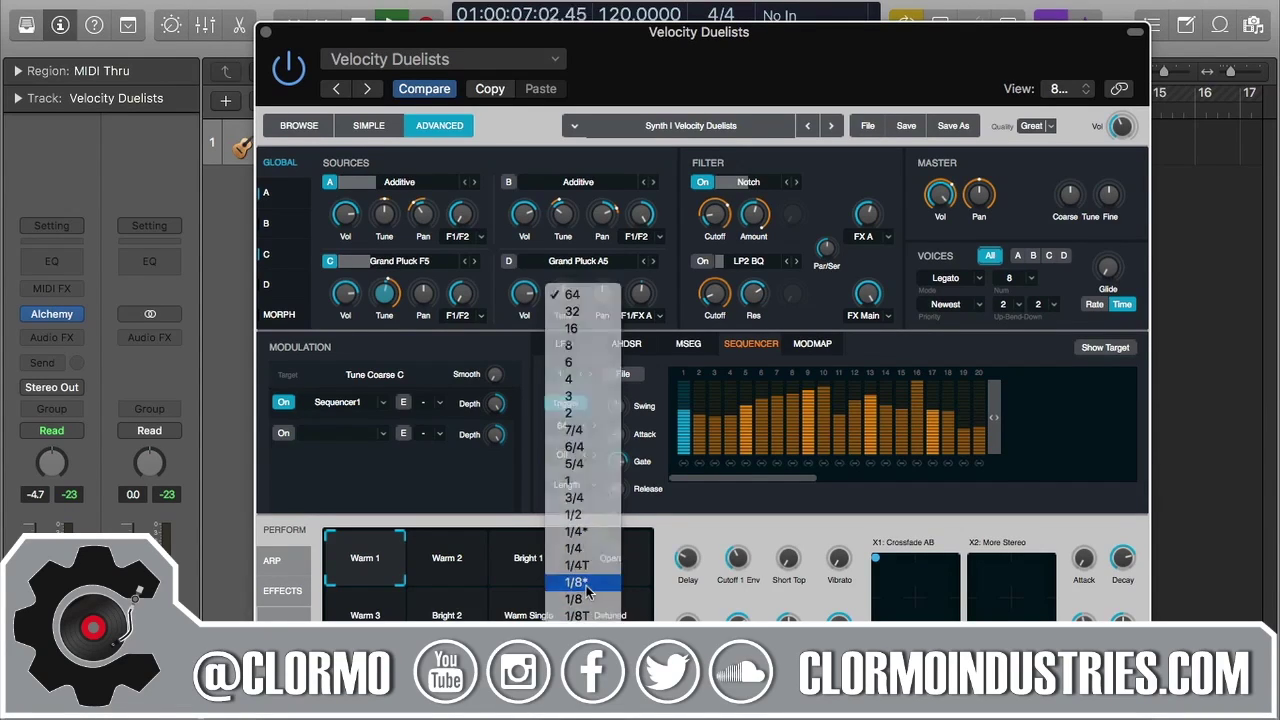